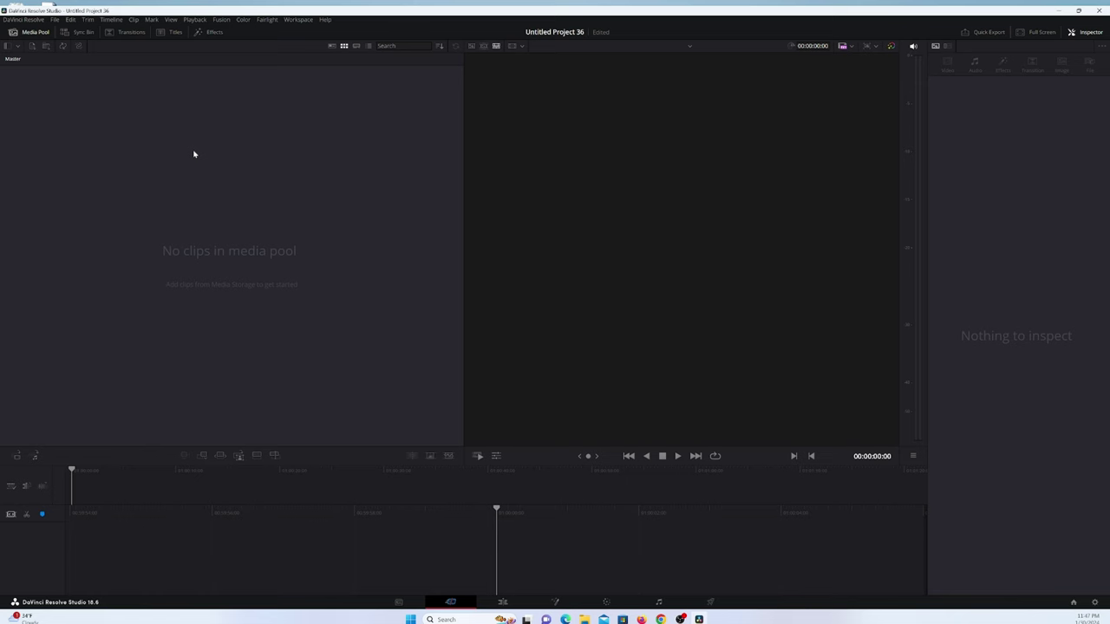
Import the clip DSCF4671.MOV from the 100_FUJI folder into the media pool
{"action": "right_click", "coordinate": [195, 154]}
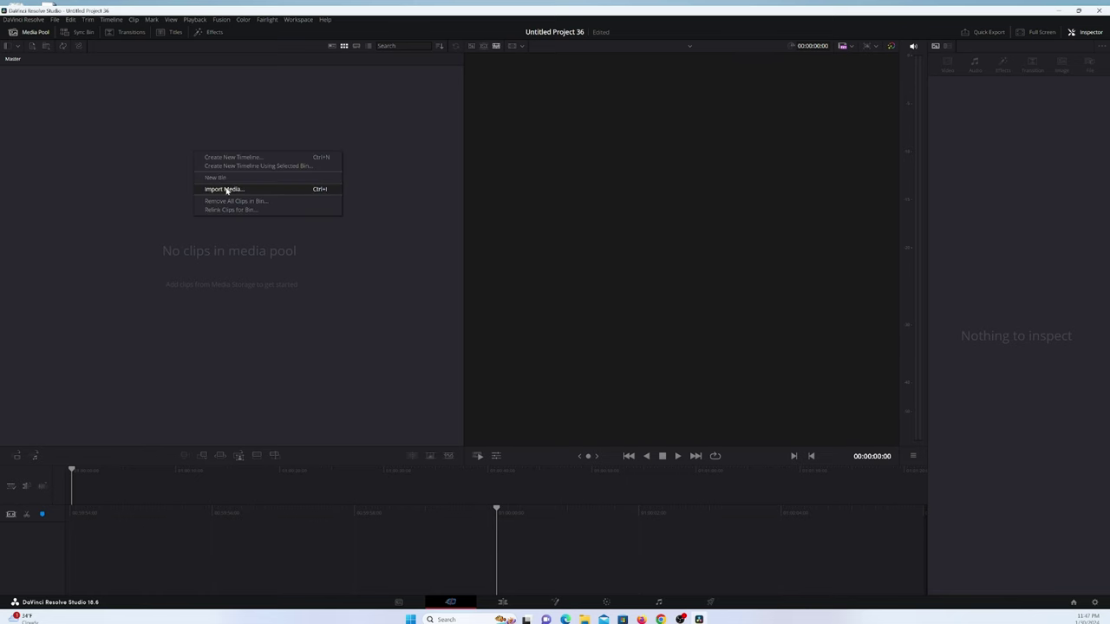
{"action": "left_click", "coordinate": [225, 191]}
{"action": "left_click_drag", "start_coordinate": [276, 189], "coordinate": [243, 191]}
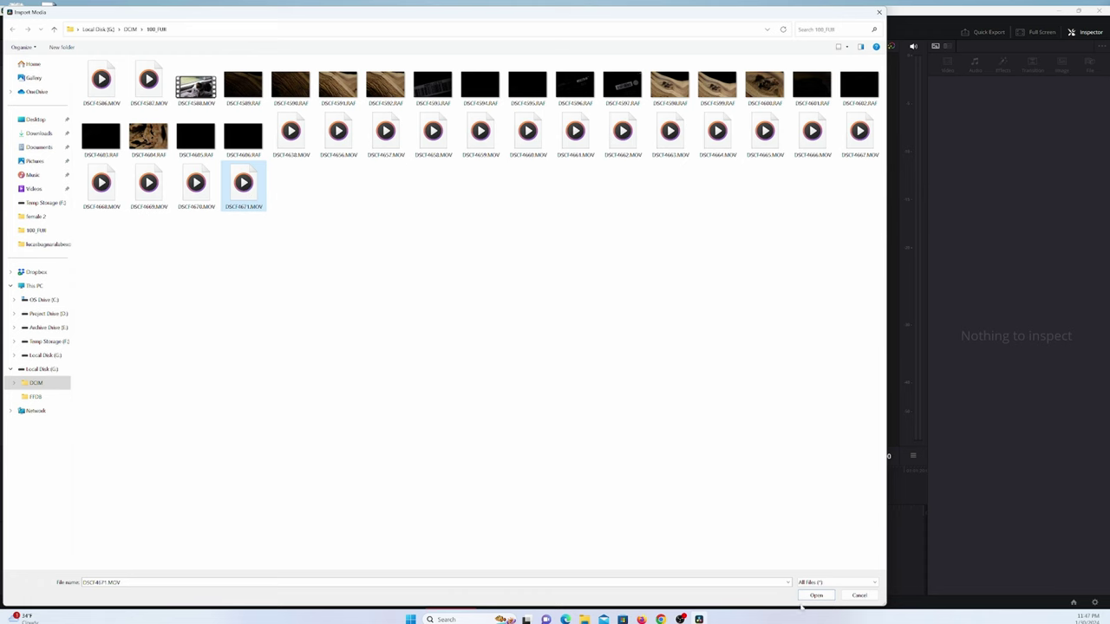
{"action": "left_click", "coordinate": [816, 595]}
{"action": "left_click", "coordinate": [570, 352]}
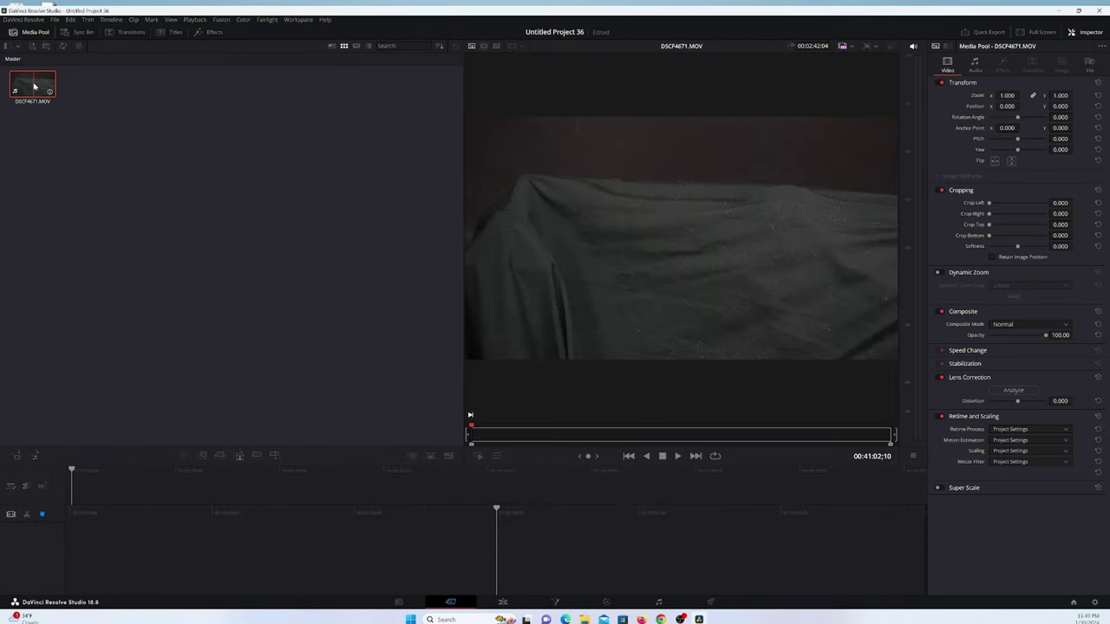
Mark the source range from 00:41:30;12 to 00:41:32;22 in DSCF4671.MOV and place it on a new timeline
{"action": "left_click", "coordinate": [557, 434]}
{"action": "key", "text": "j"}
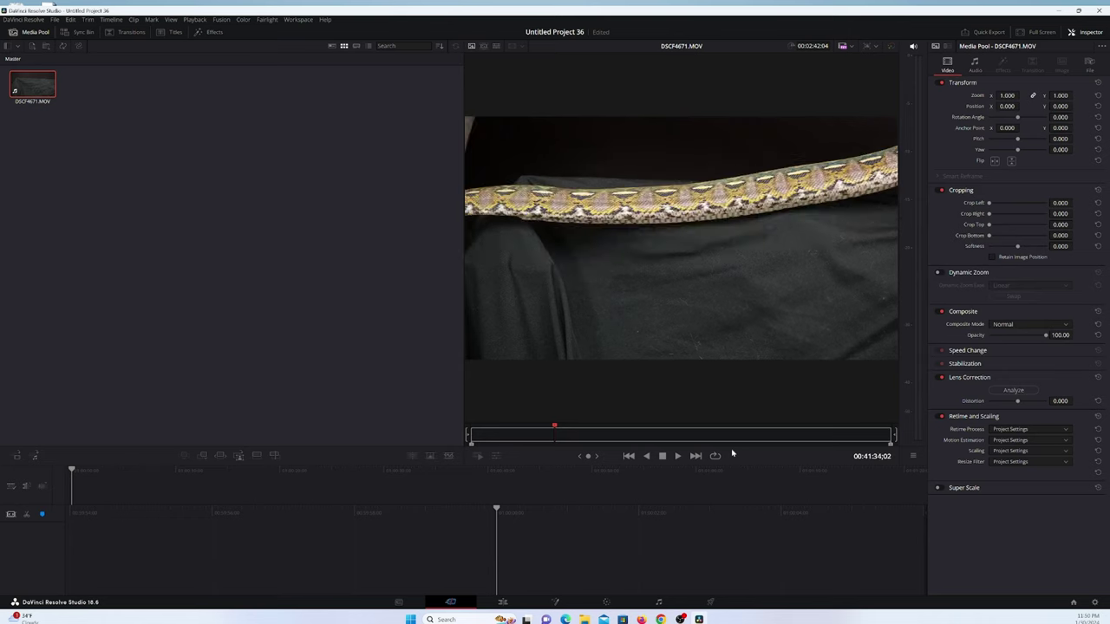
{"action": "key", "text": "i"}
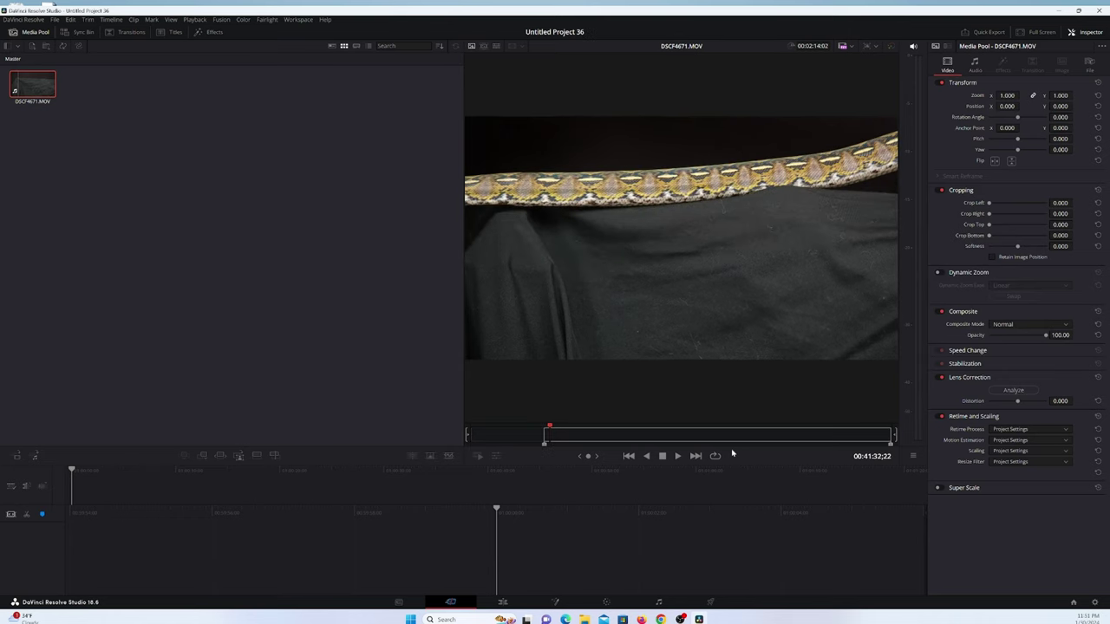
{"action": "key", "text": "o"}
{"action": "key", "text": "F9"}
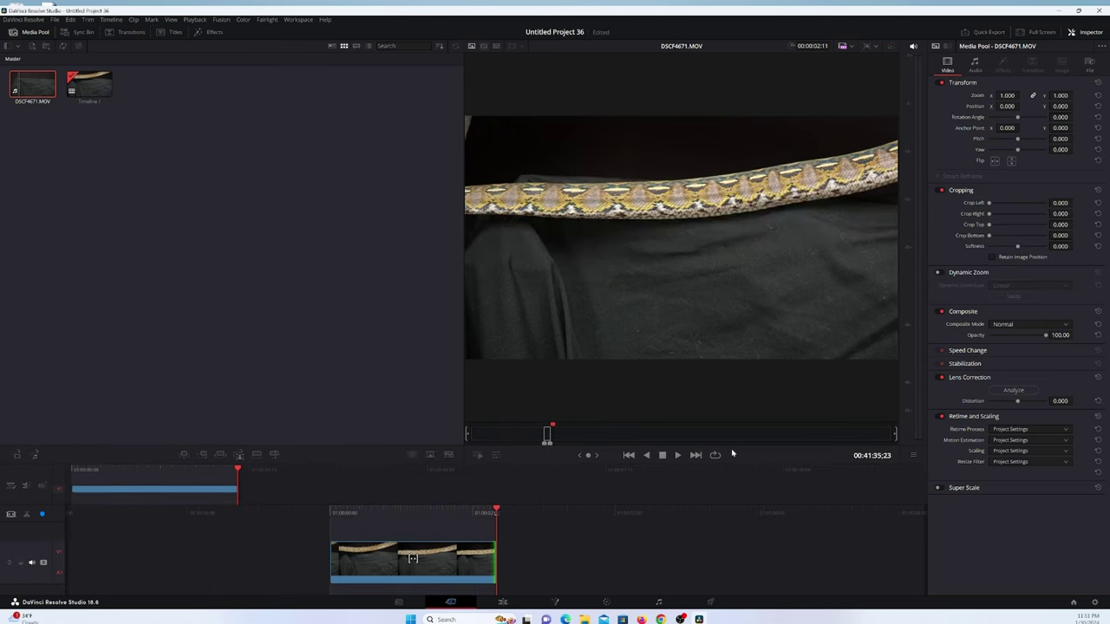
Mark a second source range from 00:43:26;24 to 00:43:33;28 and add it after the first clip on the timeline
{"action": "left_click", "coordinate": [850, 434]}
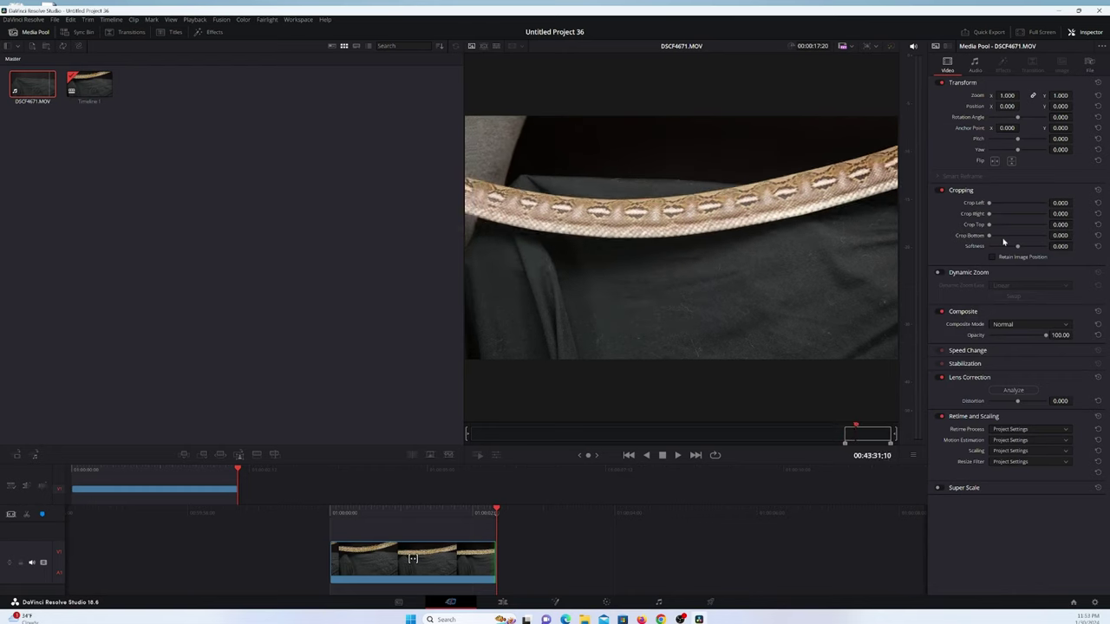
{"action": "key", "text": "o"}
{"action": "key", "text": "F9"}
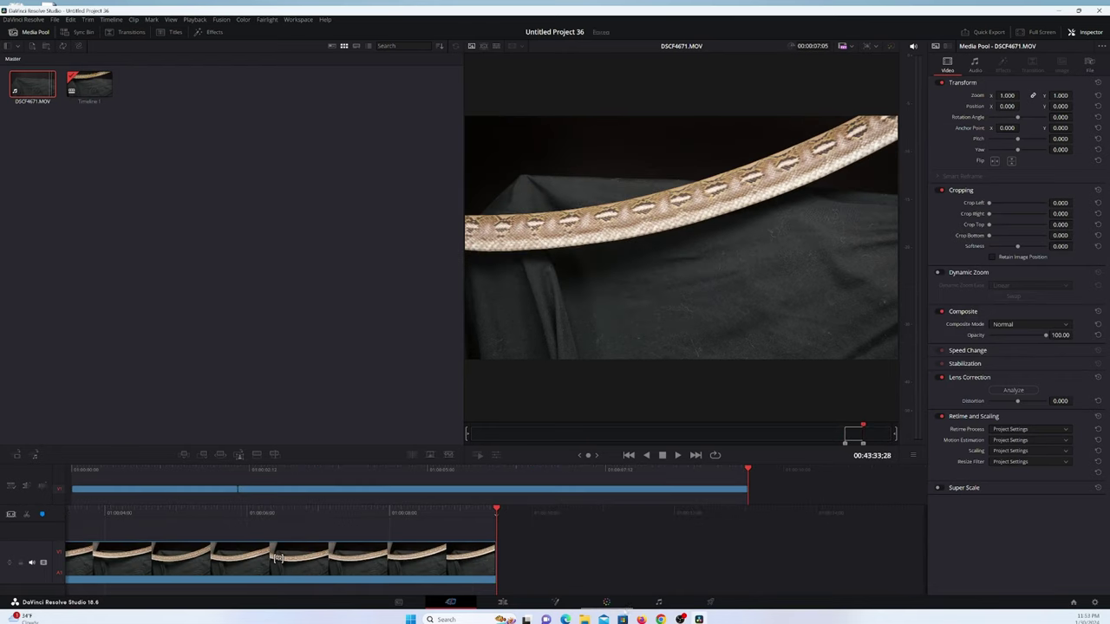
Switch to the Color page and show the second clip at timecode 01:00:04:00
{"action": "left_click", "coordinate": [606, 602]}
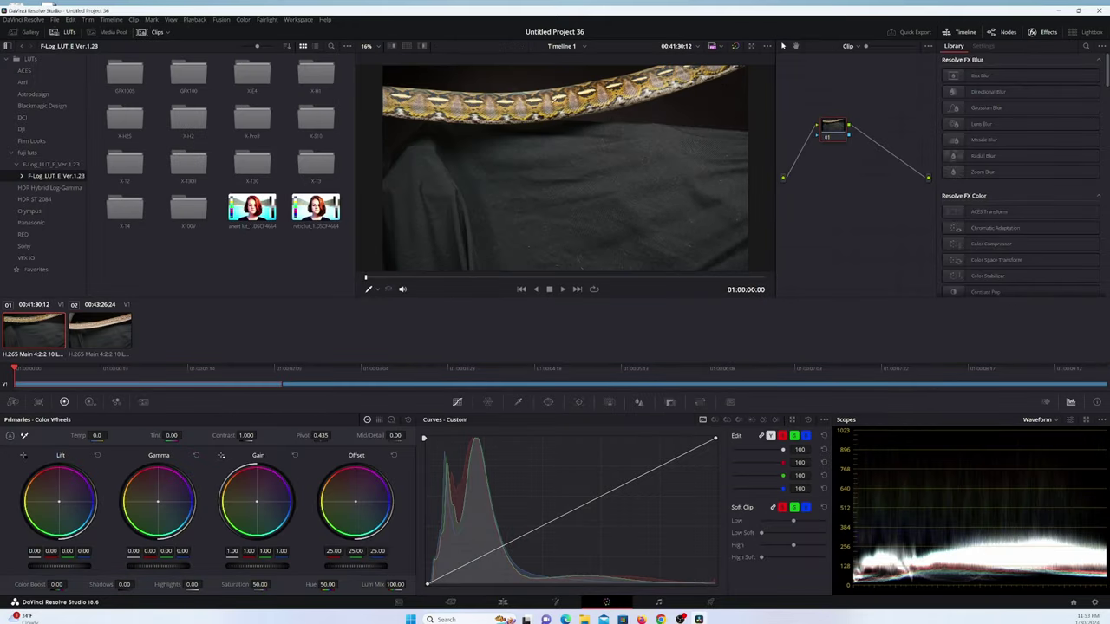
{"action": "left_click", "coordinate": [94, 338]}
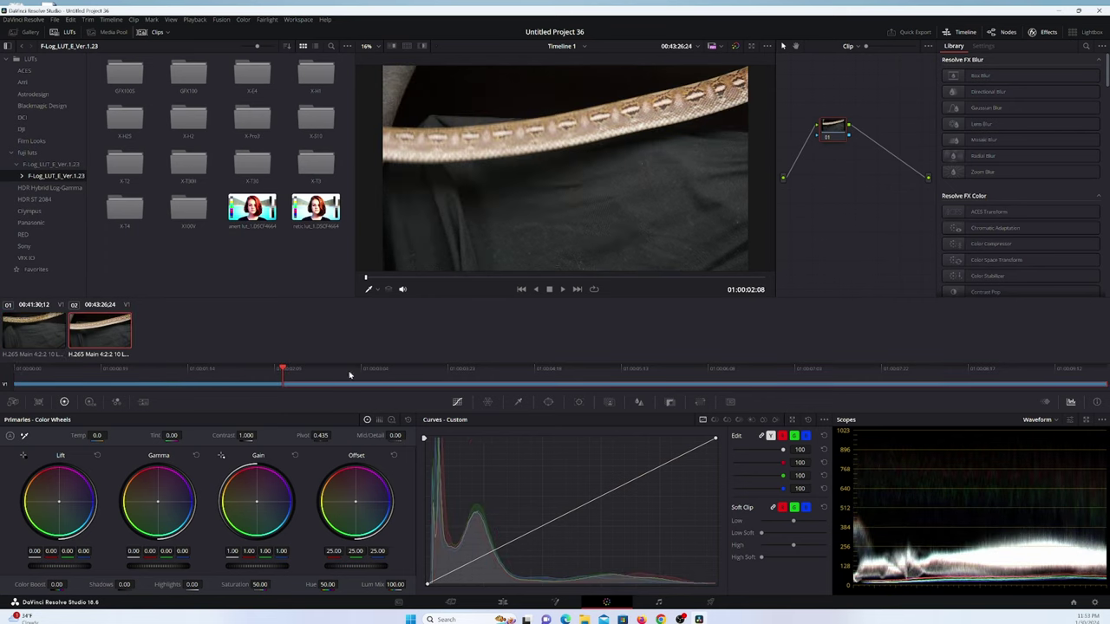
{"action": "left_click", "coordinate": [474, 368]}
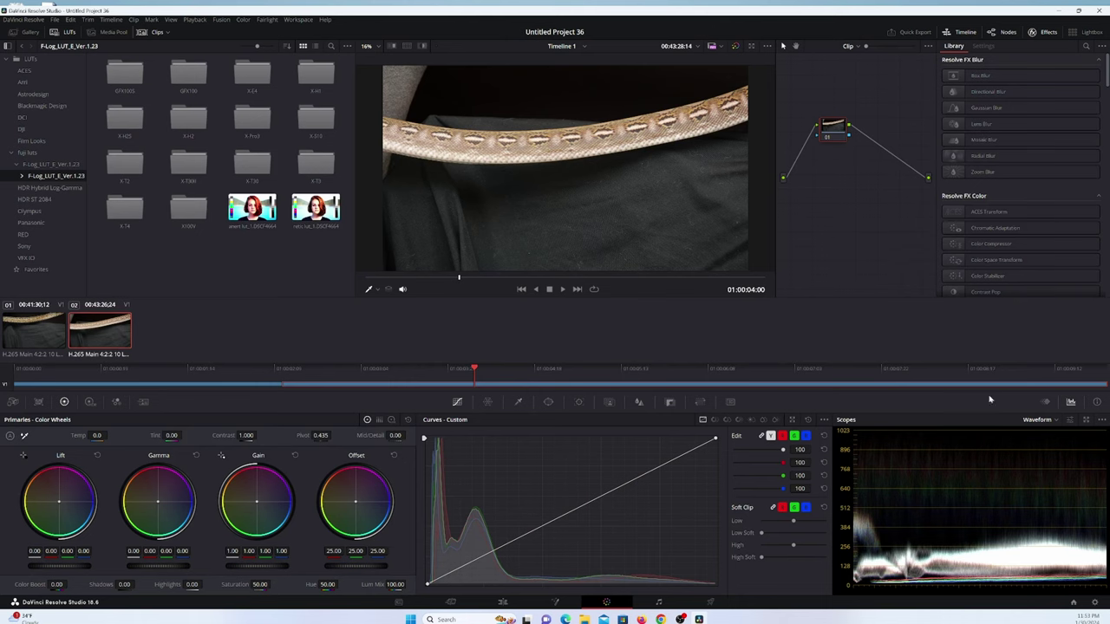
Change the scope to Vectorscope and expand the scopes into a separate window with vectorscope, waveform, parade and histogram
{"action": "left_click", "coordinate": [1051, 419]}
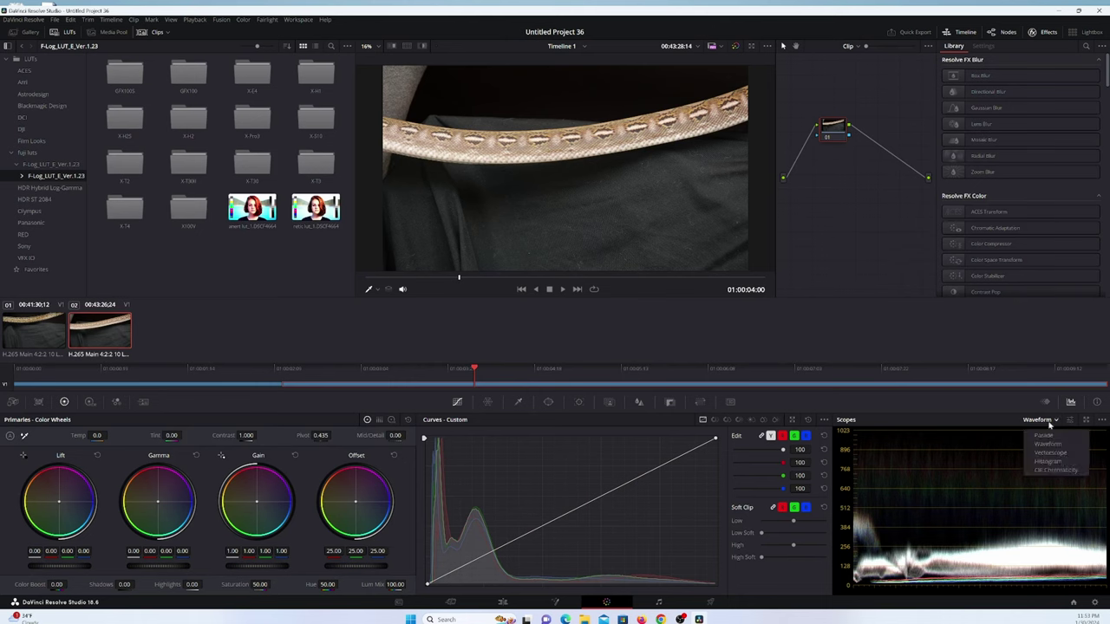
{"action": "left_click", "coordinate": [1056, 456]}
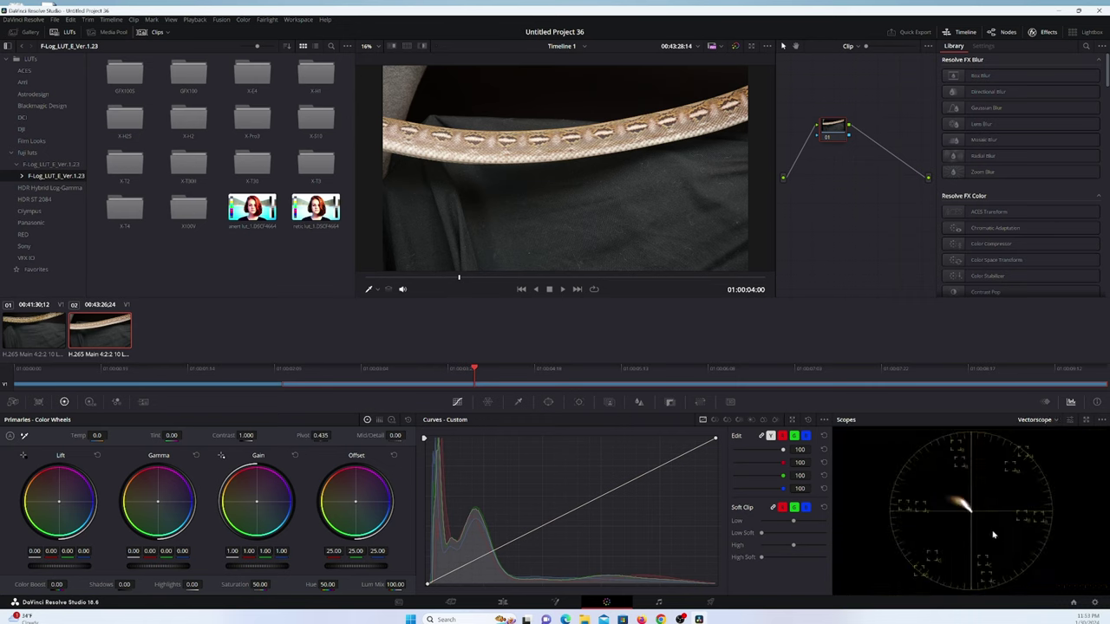
{"action": "left_click", "coordinate": [1072, 423]}
{"action": "left_click", "coordinate": [986, 406]}
{"action": "left_click", "coordinate": [1089, 421]}
{"action": "left_click_drag", "start_coordinate": [957, 235], "coordinate": [954, 110]}
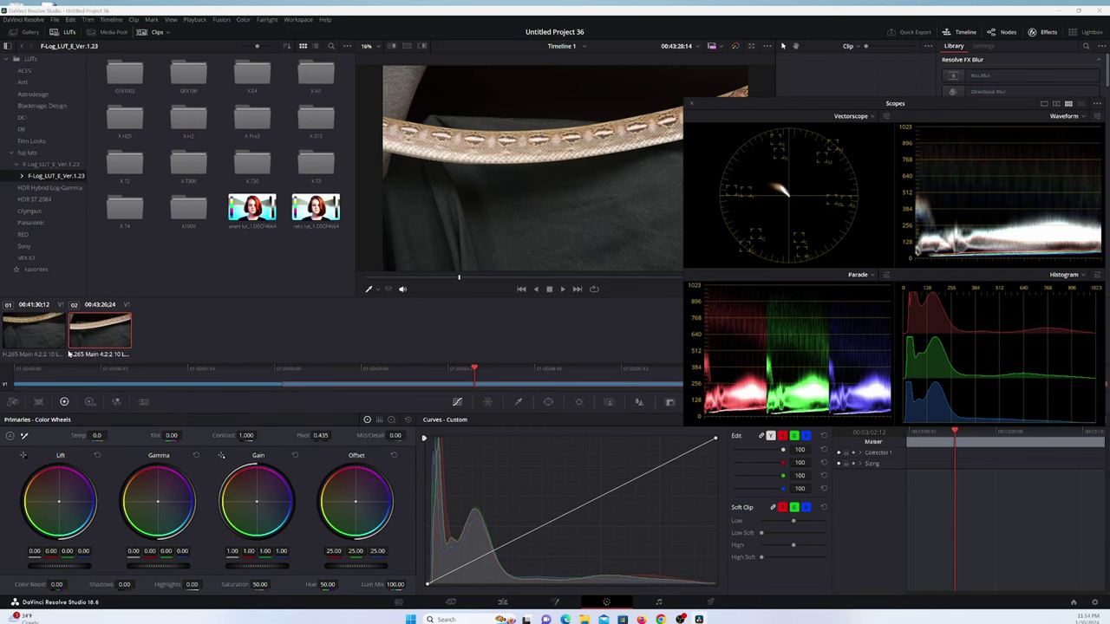
Alternate between the first and second clips to compare their exposure and colour on the four scopes
{"action": "left_click", "coordinate": [41, 340]}
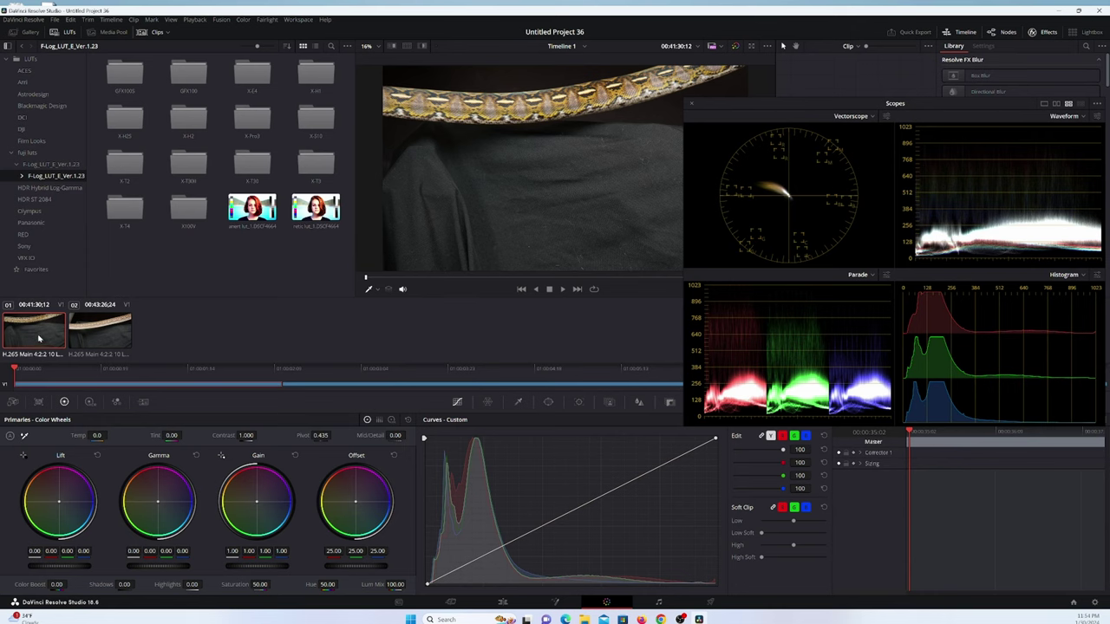
{"action": "left_click", "coordinate": [123, 342]}
{"action": "left_click", "coordinate": [63, 340]}
{"action": "left_click", "coordinate": [73, 340]}
{"action": "left_click", "coordinate": [52, 340]}
{"action": "key", "text": "Down"}
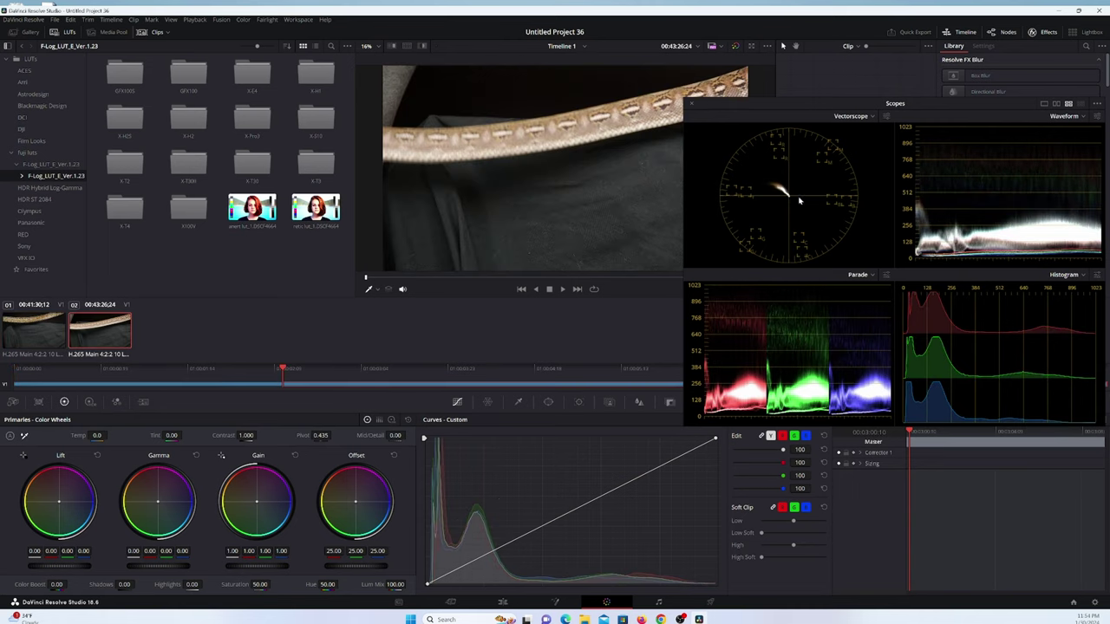
{"action": "key", "text": "Up"}
{"action": "left_click", "coordinate": [128, 320]}
{"action": "left_click_drag", "start_coordinate": [994, 103], "coordinate": [312, 50]}
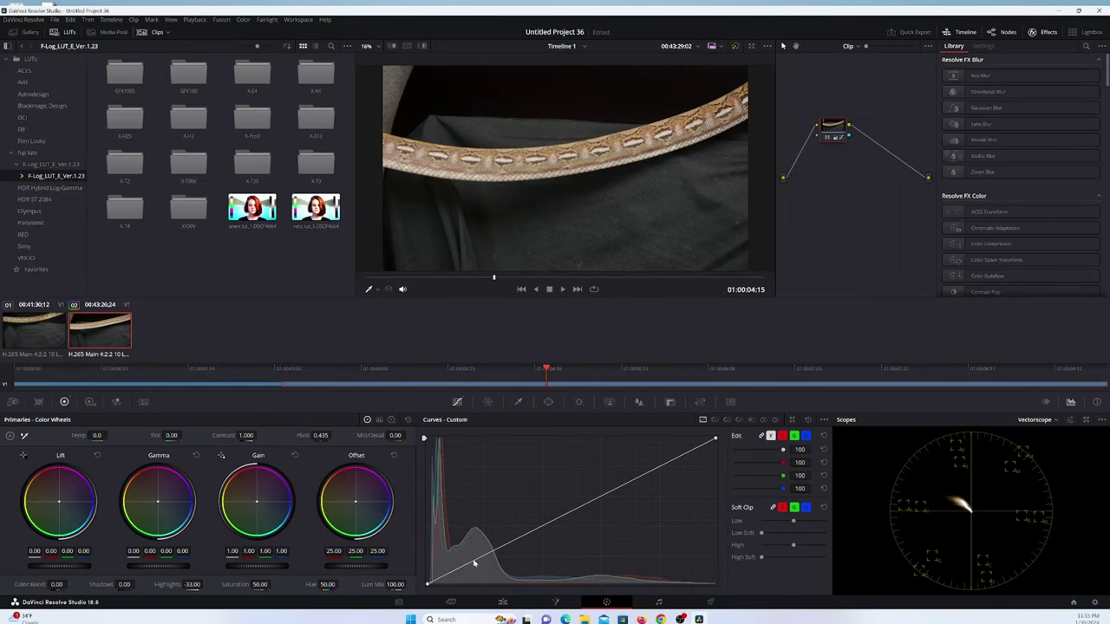
Expand the scopes, then add a shadow anchor to the first clip's custom curve and lower its highlights slightly with an upper point
{"action": "left_click", "coordinate": [1072, 420]}
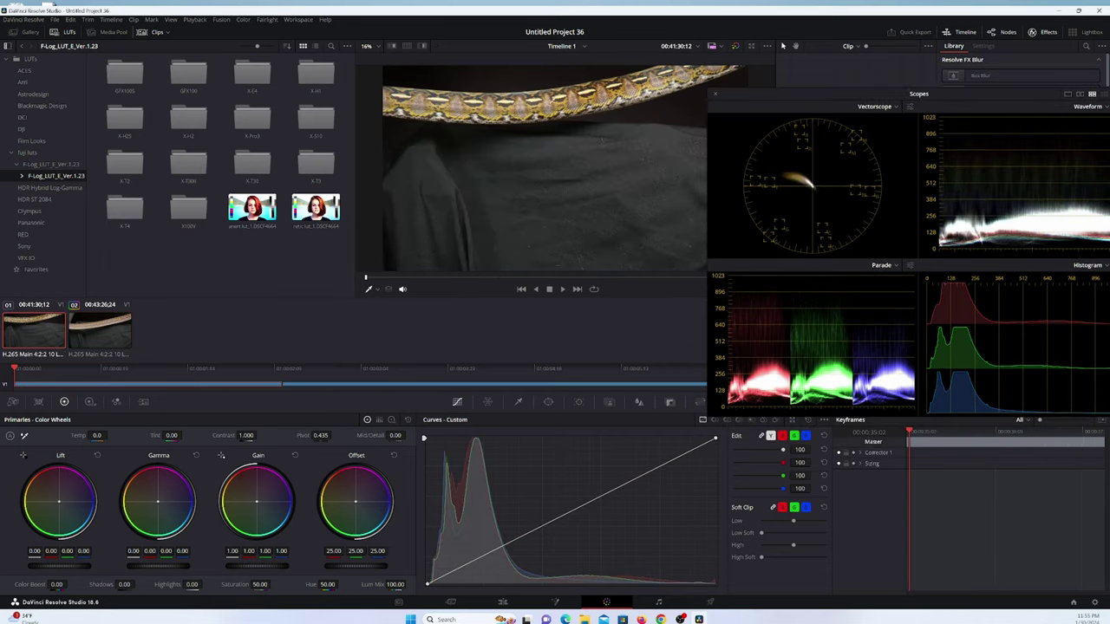
{"action": "left_click", "coordinate": [477, 558]}
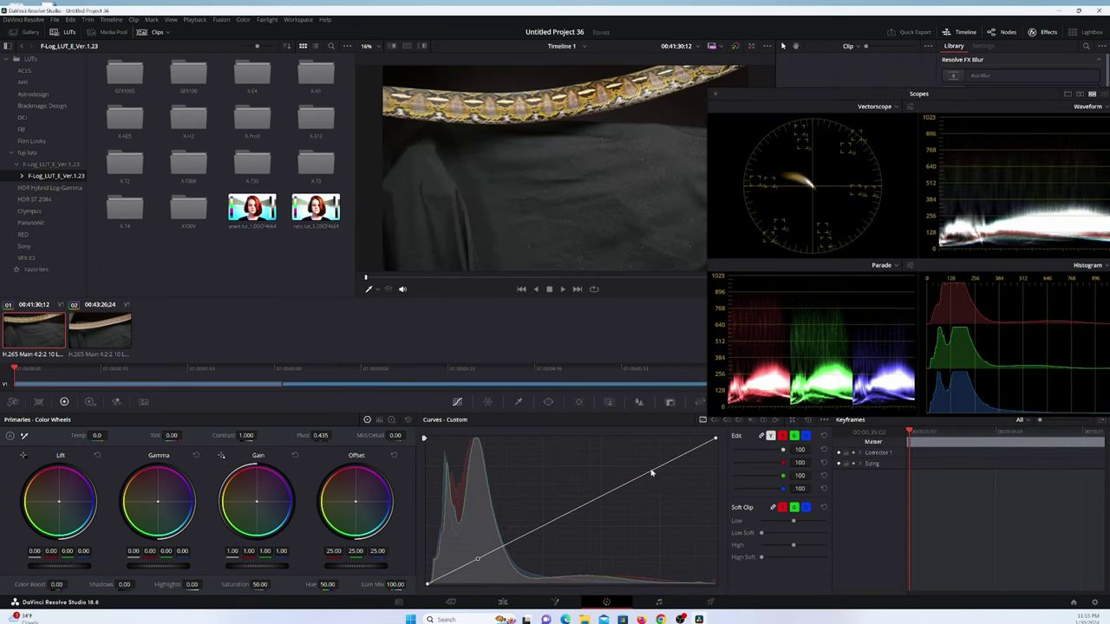
{"action": "left_click_drag", "start_coordinate": [649, 473], "coordinate": [656, 480]}
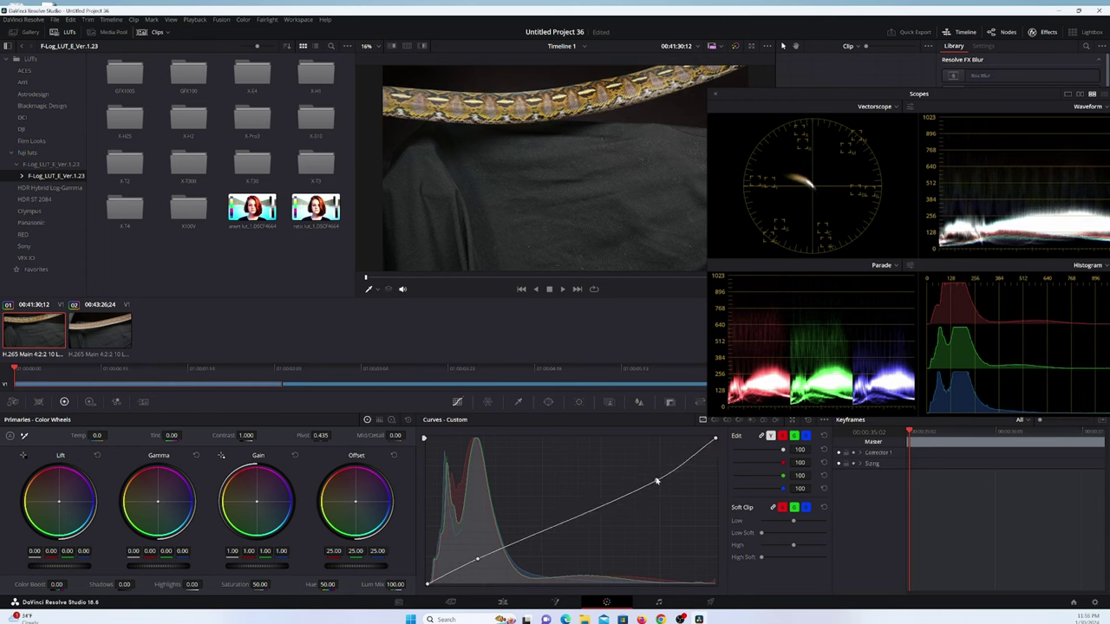
Switch repeatedly between the two adjusted clips to compare their vectorscope, waveform, parade and histogram traces
{"action": "left_click", "coordinate": [104, 321]}
{"action": "key", "text": "Up"}
{"action": "left_click_drag", "start_coordinate": [956, 97], "coordinate": [732, 103]}
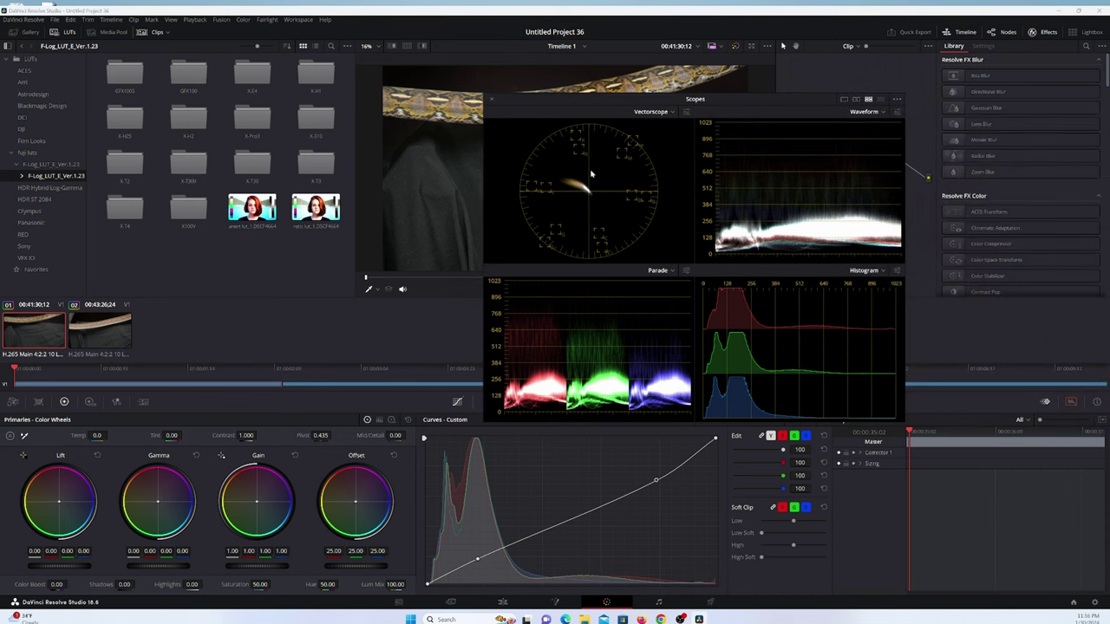
{"action": "left_click", "coordinate": [73, 342]}
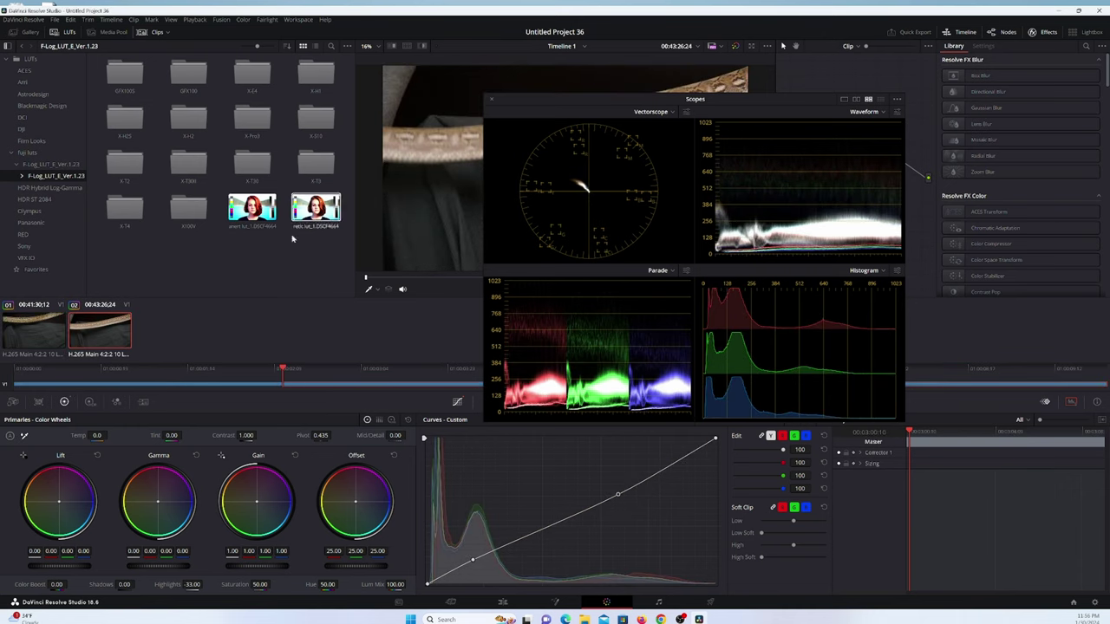
{"action": "left_click", "coordinate": [46, 335]}
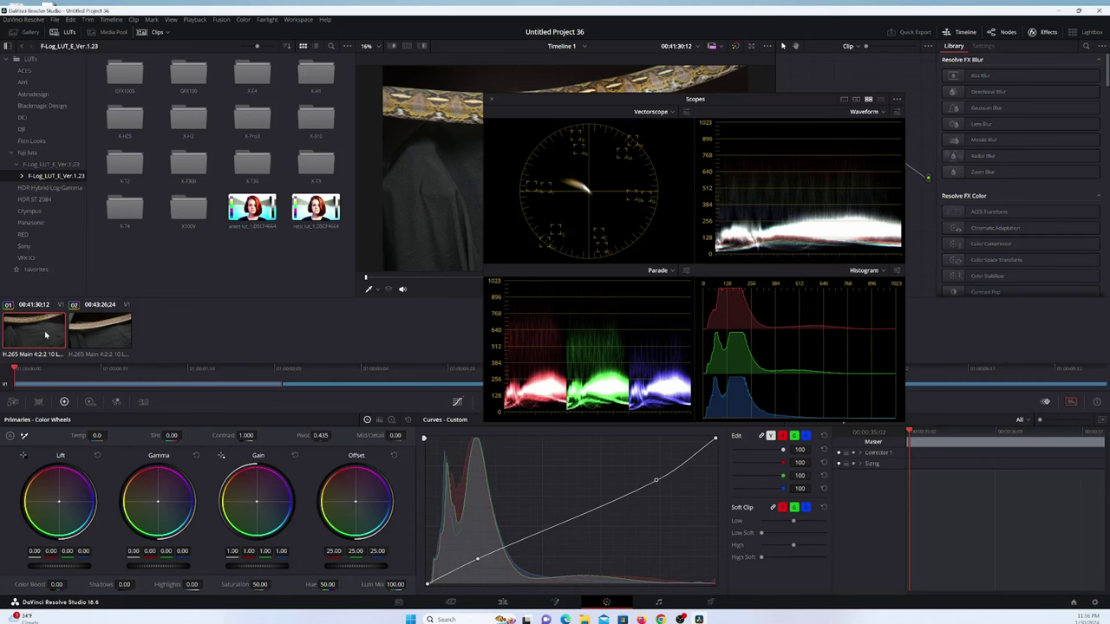
{"action": "key", "text": "Down"}
{"action": "key", "text": "Up"}
{"action": "key", "text": "Down"}
{"action": "key", "text": "Up"}
{"action": "key", "text": "Down"}
{"action": "key", "text": "Up"}
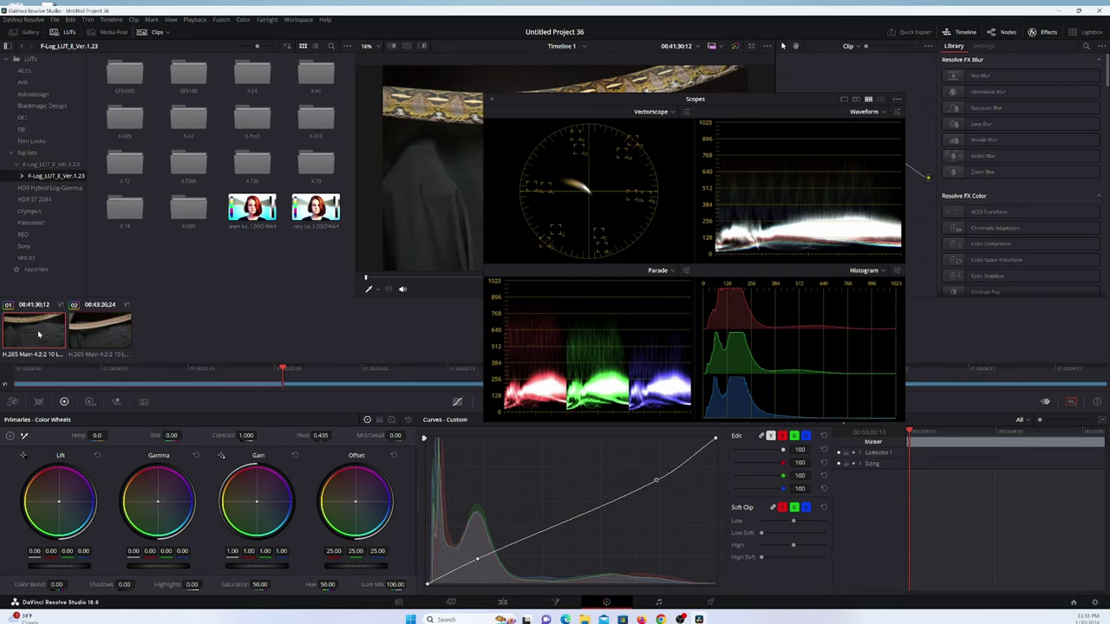
Try a stronger grade on the second clip with contrast 1.064, pivot 0.119, raised gain and saturation, and a shifted lift balance
{"action": "key", "text": "Down"}
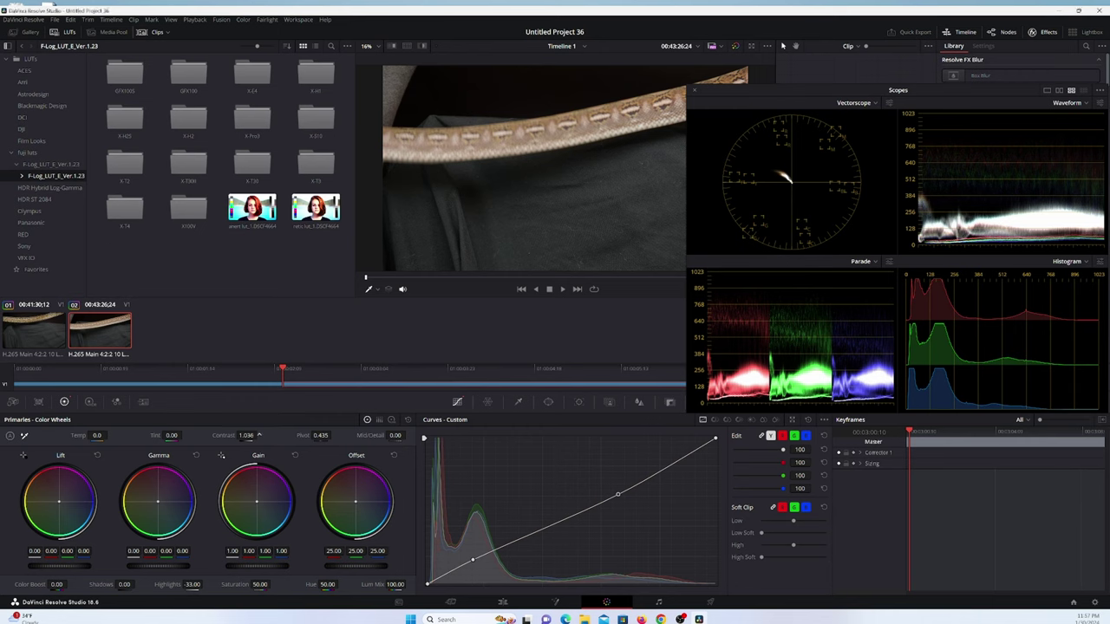
{"action": "left_click_drag", "start_coordinate": [321, 435], "coordinate": [332, 446]}
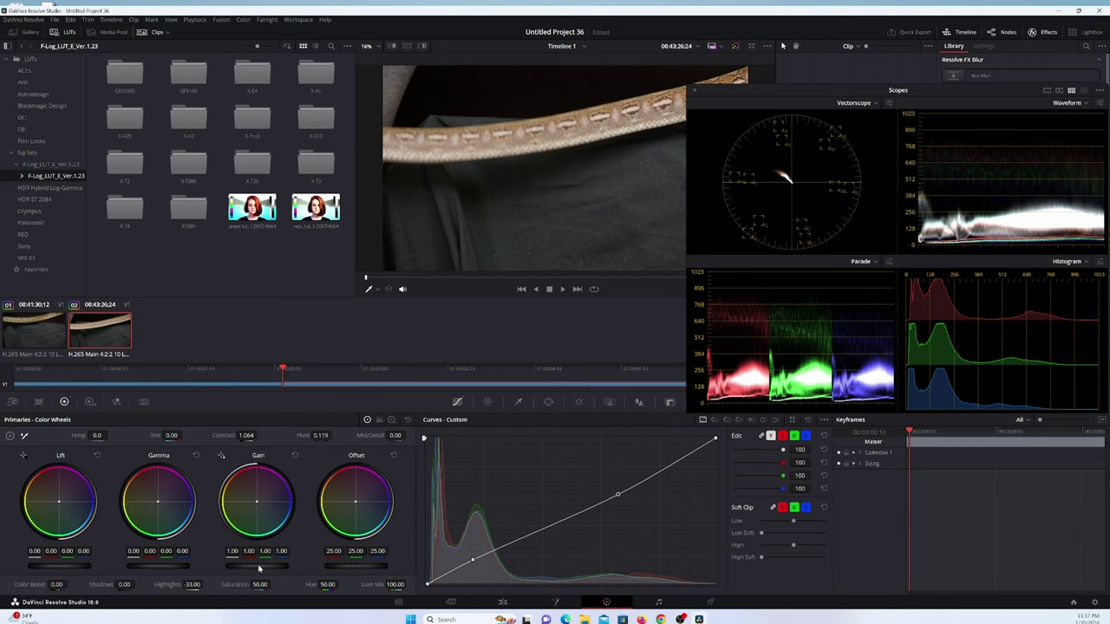
{"action": "left_click_drag", "start_coordinate": [257, 568], "coordinate": [274, 584]}
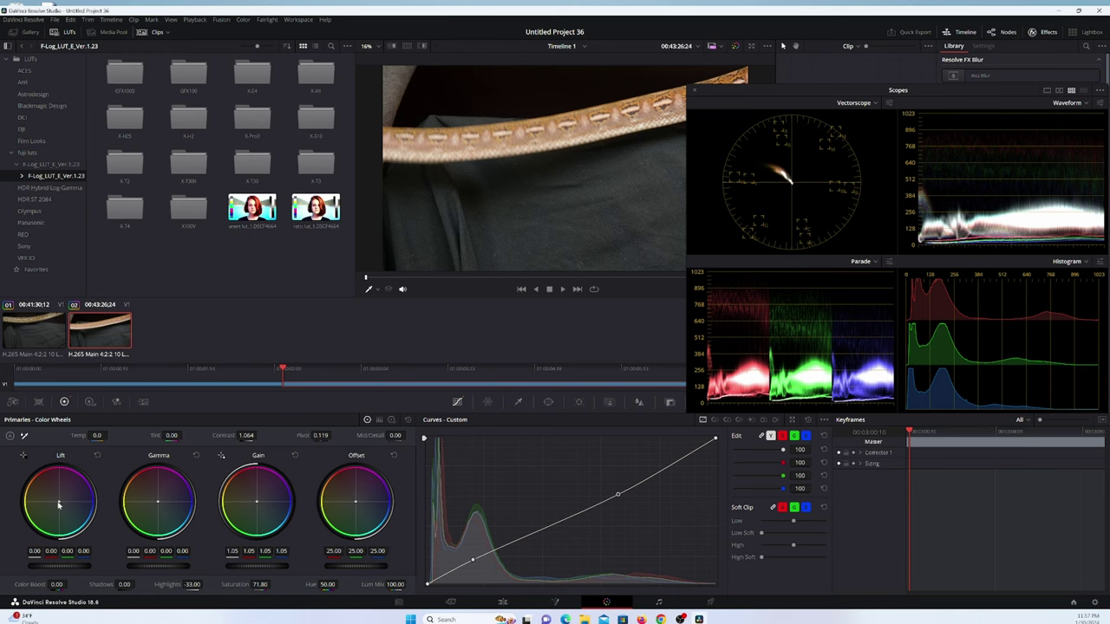
{"action": "left_click_drag", "start_coordinate": [58, 505], "coordinate": [60, 503]}
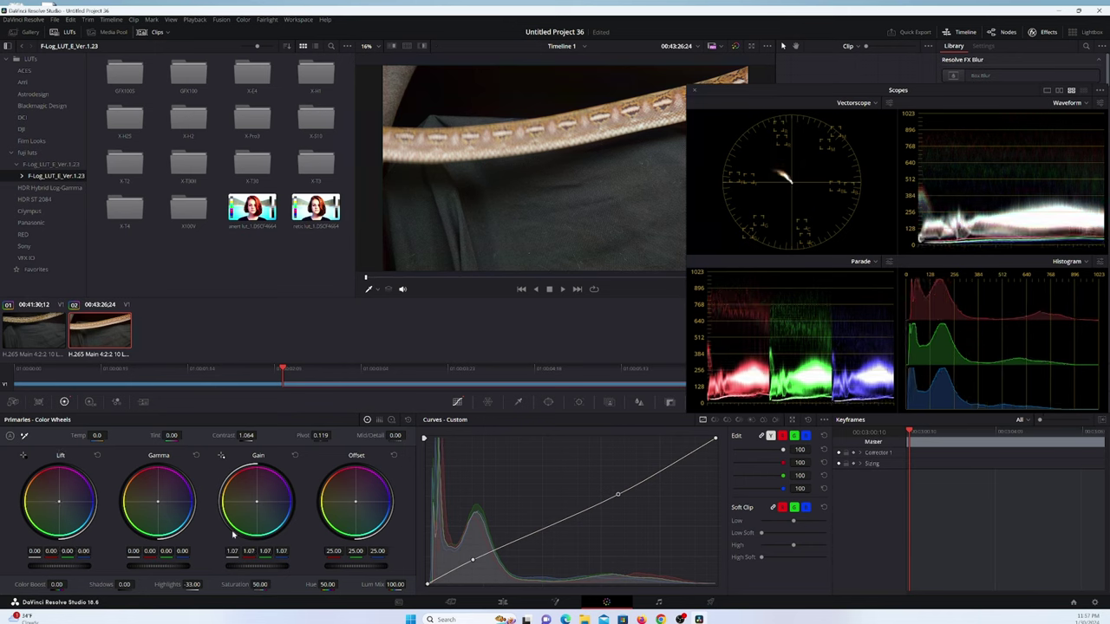
Undo the second clip's trial primaries adjustments and its upper custom curve point
{"action": "key", "text": "ctrl+z"}
{"action": "key", "text": "ctrl+z"}
{"action": "key", "text": "ctrl+z"}
{"action": "key", "text": "ctrl+z"}
{"action": "key", "text": "ctrl+z"}
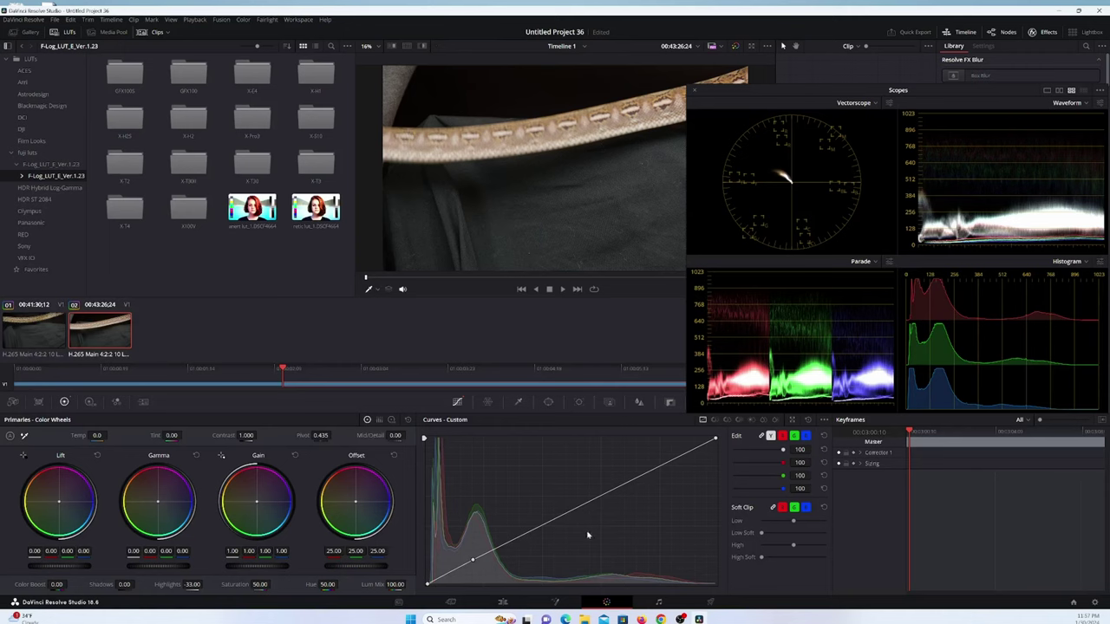
Lower the highlights slightly with an upper point on the second clip's custom curve and move the scopes window clear of the controls
{"action": "left_click", "coordinate": [617, 493]}
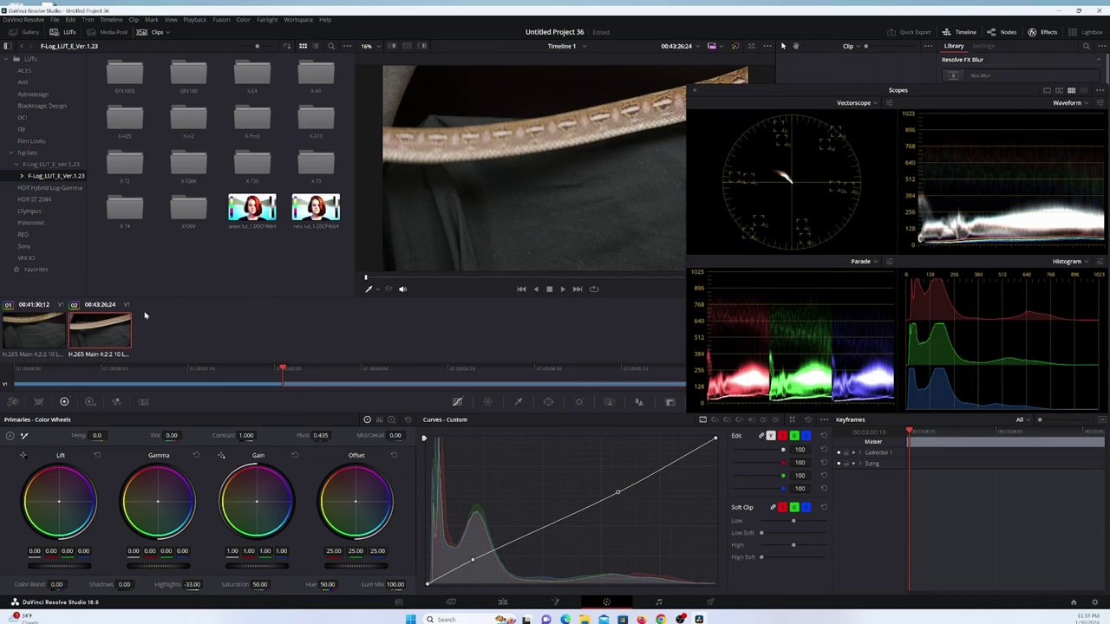
{"action": "left_click_drag", "start_coordinate": [987, 94], "coordinate": [978, 63]}
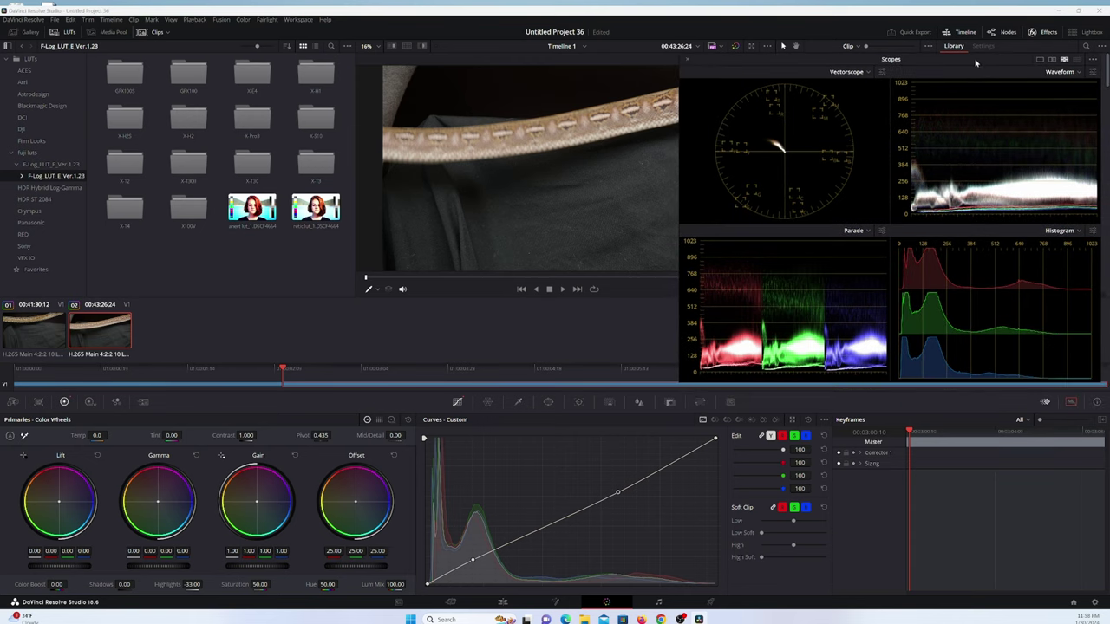
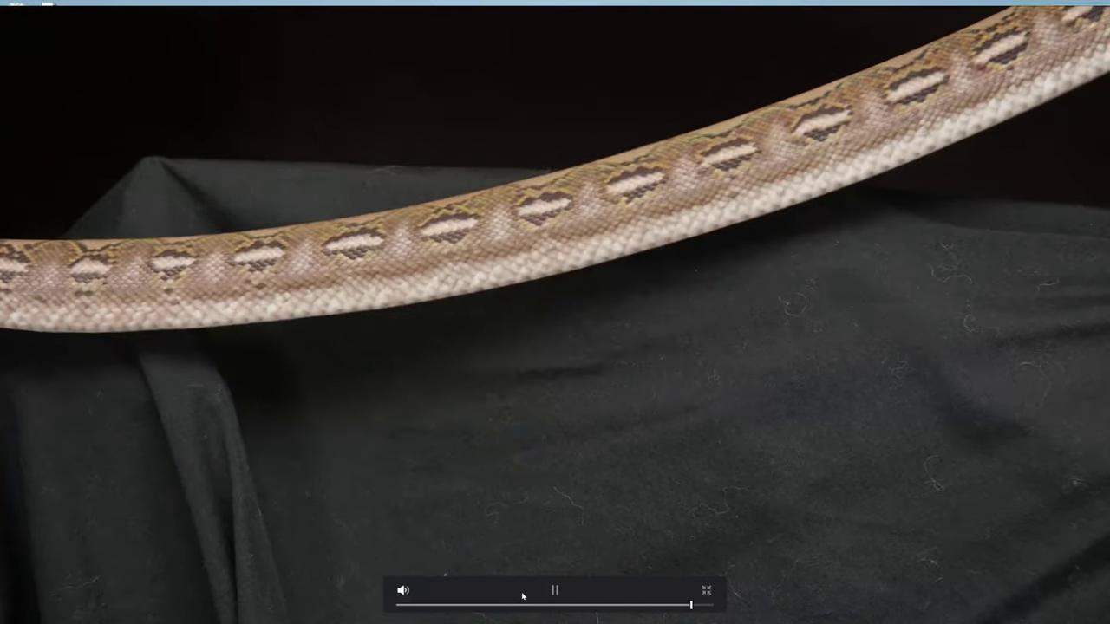
Exit the full-screen playback and switch the scopes to the docked display and back to the separate window
{"action": "key", "text": "Escape"}
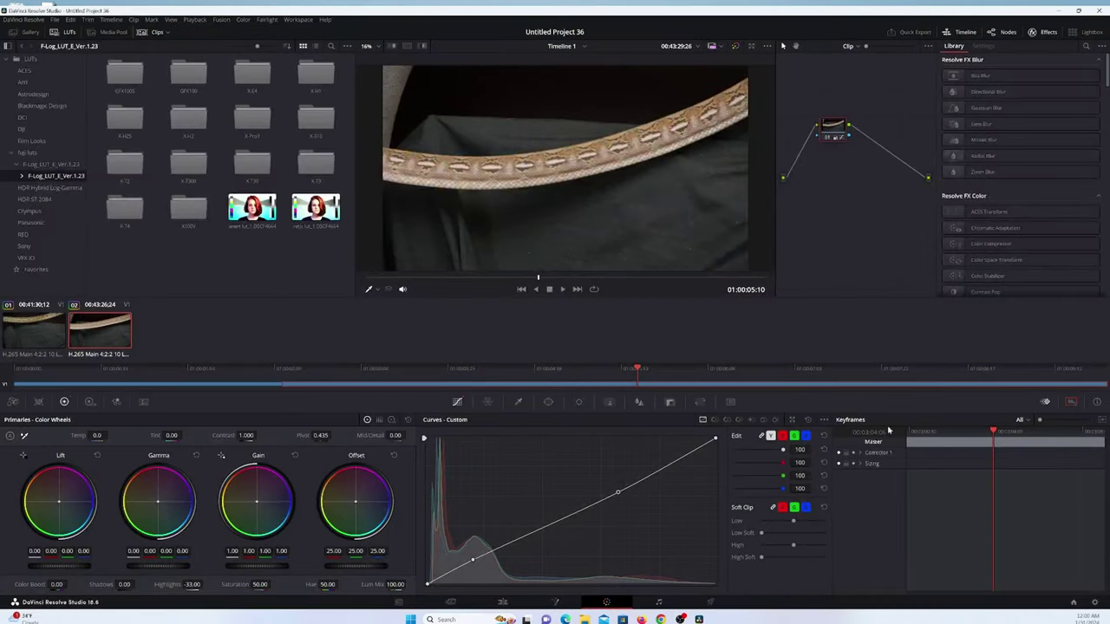
{"action": "left_click", "coordinate": [1071, 402]}
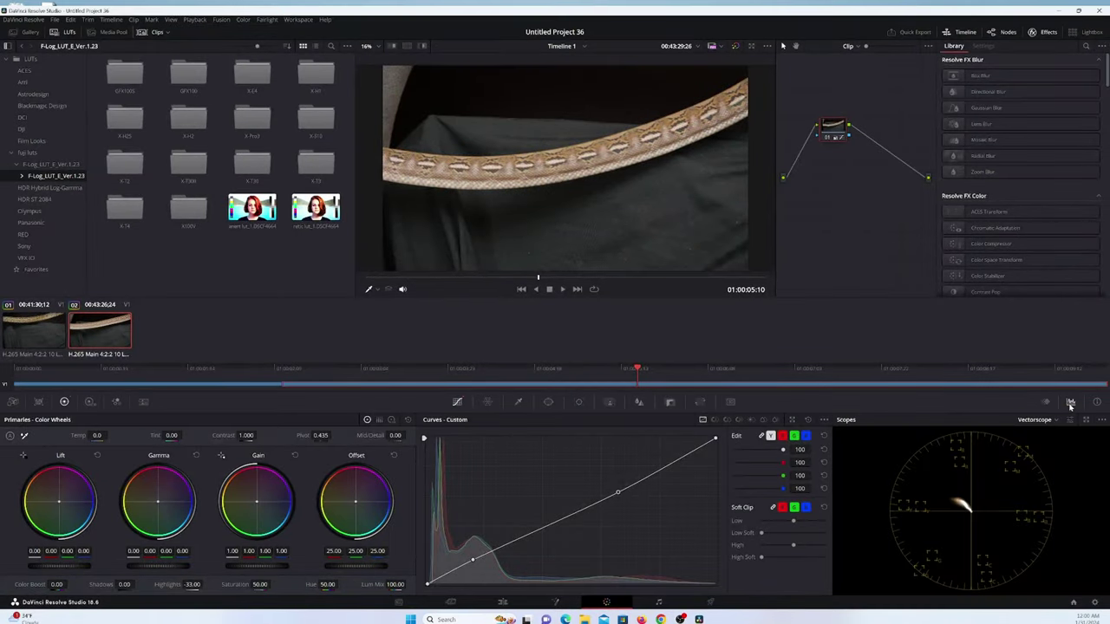
{"action": "left_click", "coordinate": [1071, 402]}
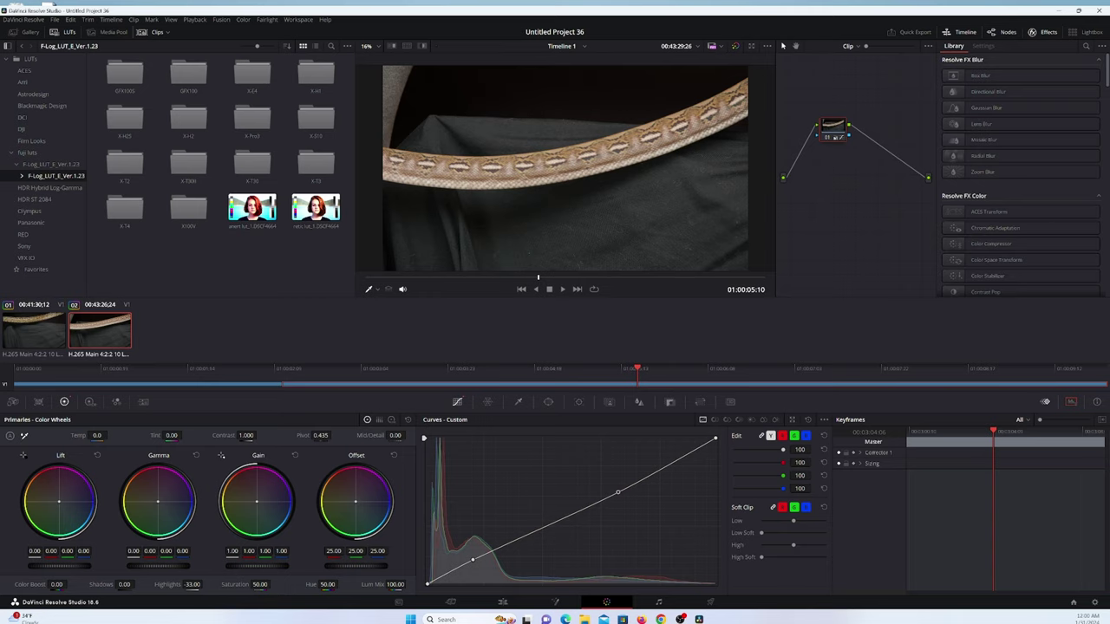
Move the scopes window off the viewer image and compare the scopes of the first and second clips, ending on the first clip
{"action": "left_click_drag", "start_coordinate": [445, 198], "coordinate": [1028, 49]}
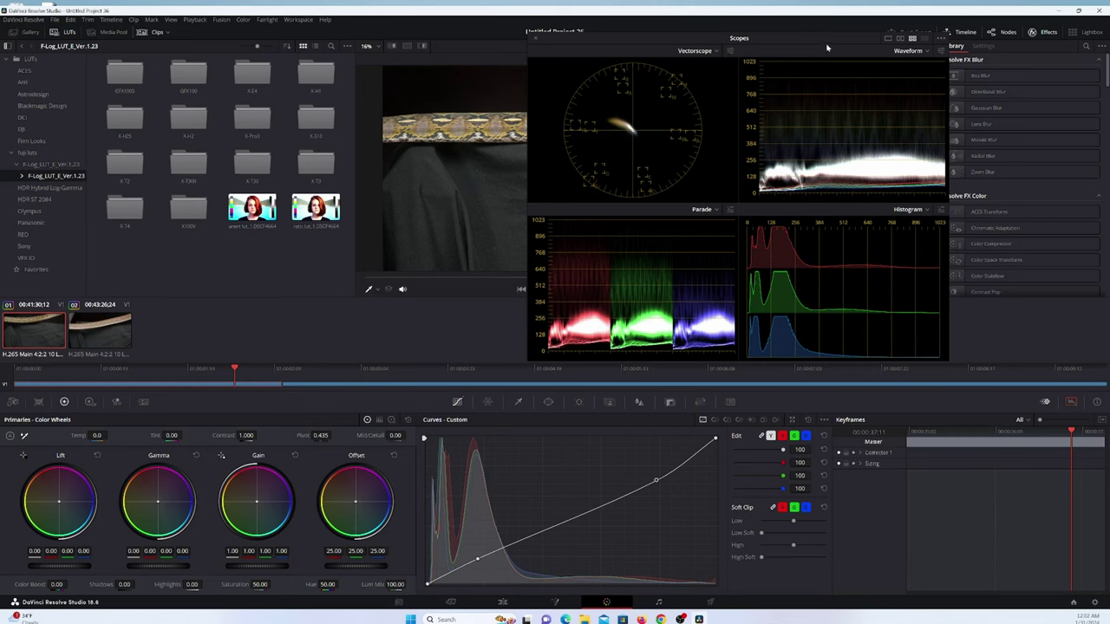
{"action": "left_click_drag", "start_coordinate": [826, 47], "coordinate": [924, 167]}
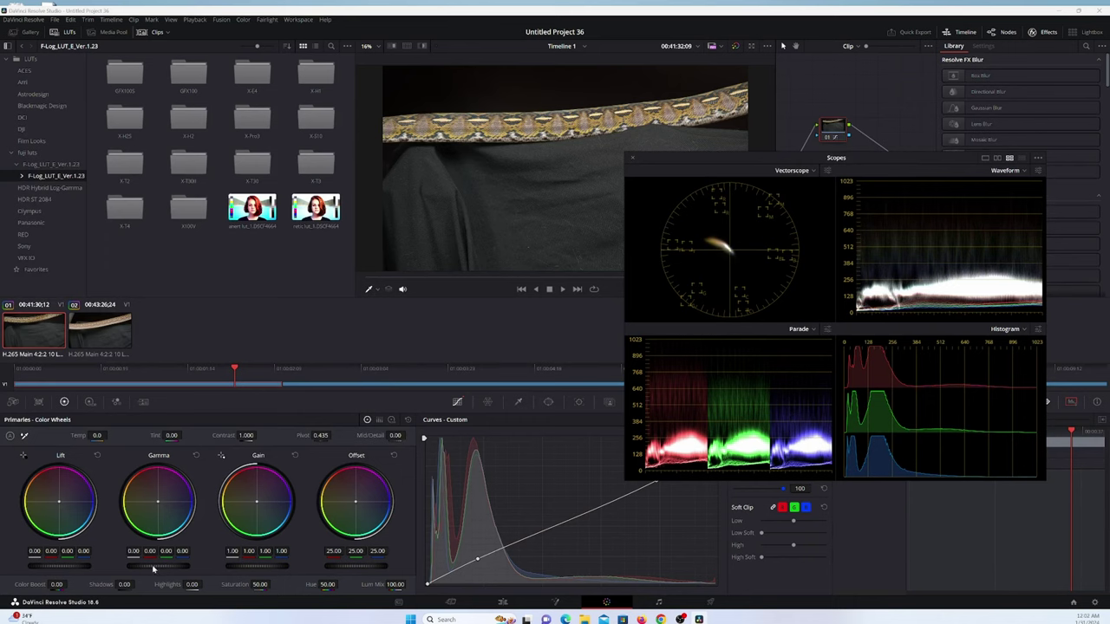
{"action": "mouse_move", "coordinate": [153, 569]}
{"action": "left_mouse_down"}
{"action": "mouse_move", "coordinate": [186, 569]}
{"action": "mouse_move", "coordinate": [170, 569]}
{"action": "left_mouse_up"}
{"action": "key", "text": "Down"}
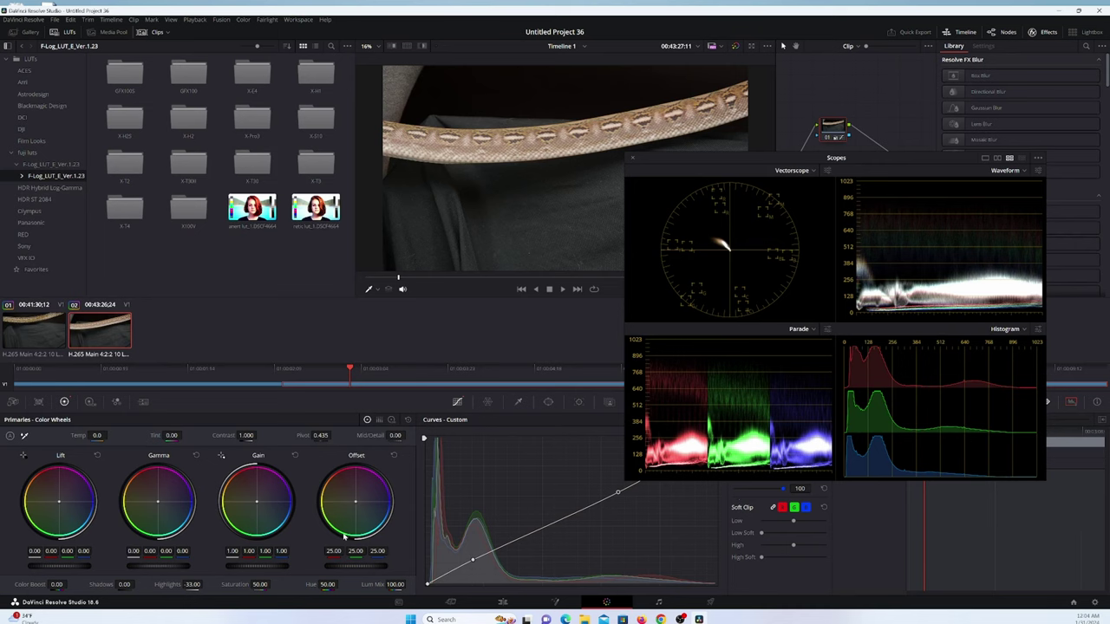
{"action": "left_click", "coordinate": [38, 347]}
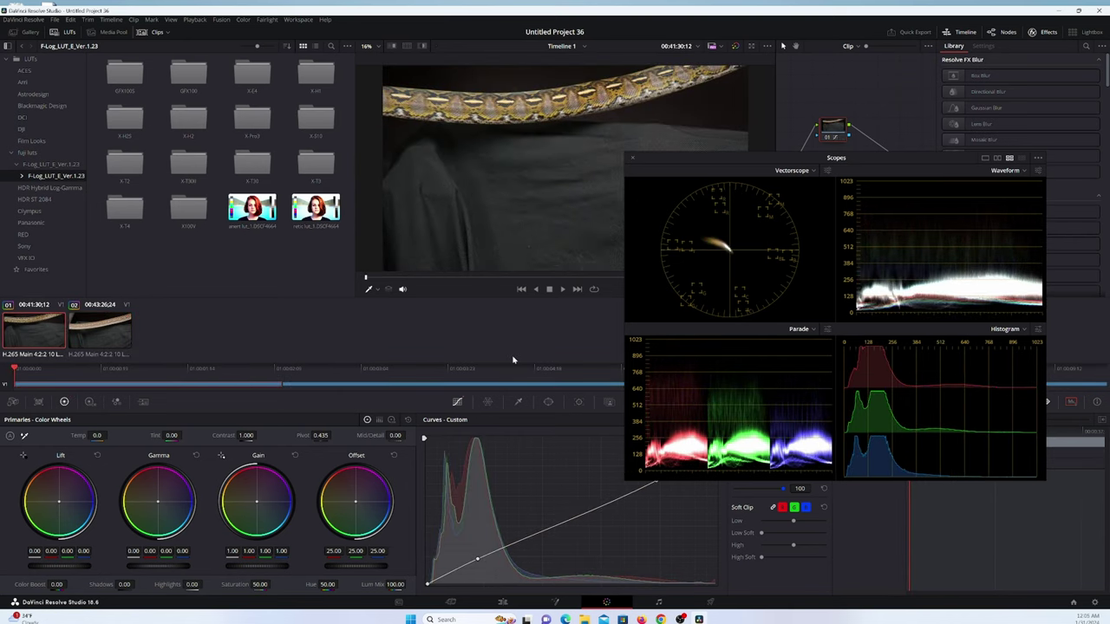
Close the separate scopes window and open the Deliver page with the playhead at the start of the timeline
{"action": "key", "text": "ctrl+shift+w"}
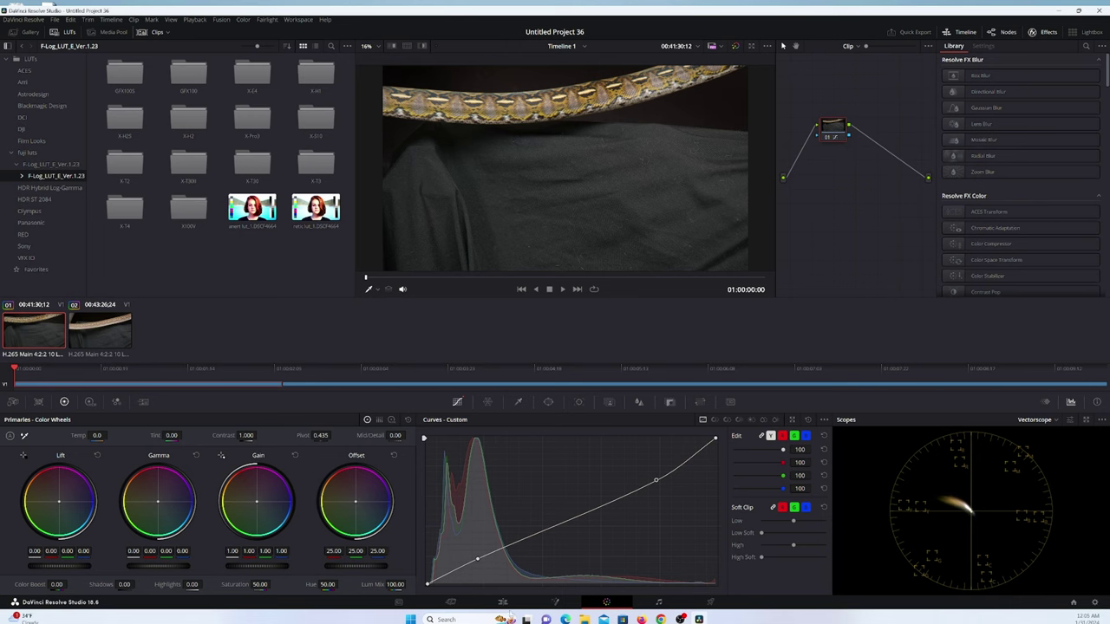
{"action": "left_click", "coordinate": [503, 601]}
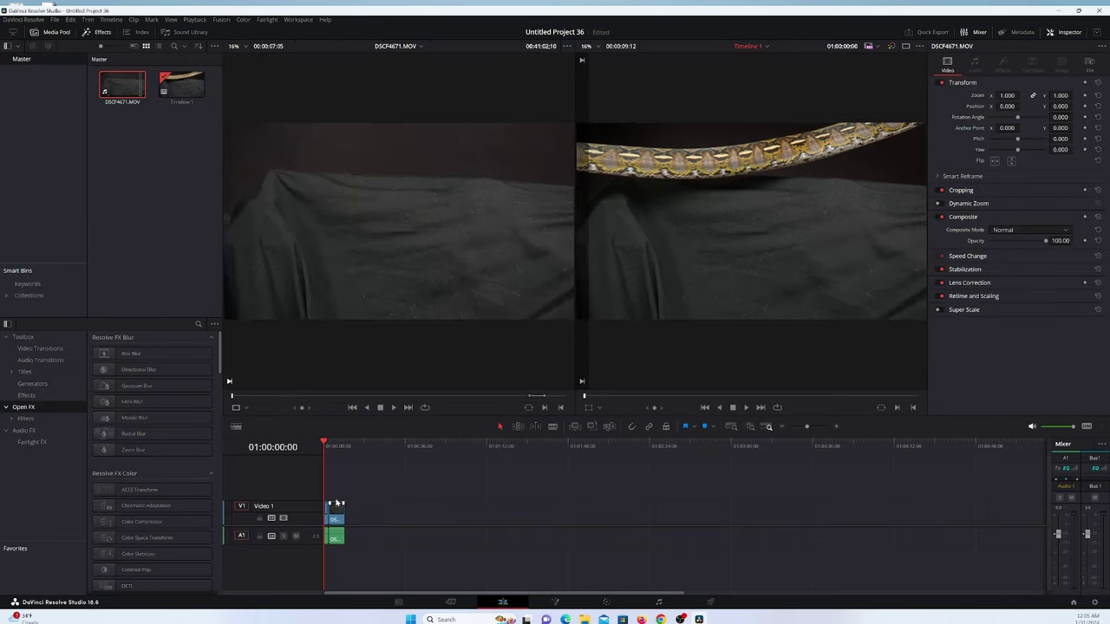
{"action": "mouse_move", "coordinate": [326, 446]}
{"action": "left_mouse_down"}
{"action": "mouse_move", "coordinate": [353, 452]}
{"action": "mouse_move", "coordinate": [322, 447]}
{"action": "left_mouse_up"}
{"action": "left_click", "coordinate": [710, 602]}
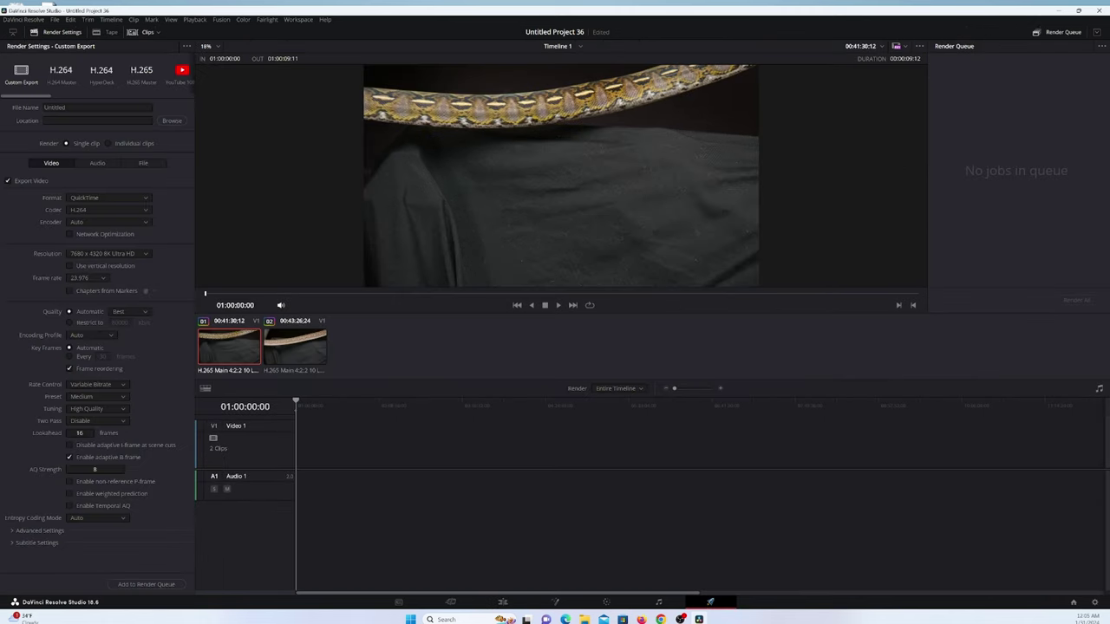
Name the export file "anery shit" and set its destination to the Temp Storage (F:) drive
{"action": "left_click", "coordinate": [141, 108]}
{"action": "type", "text": "anery shit"}
{"action": "left_click", "coordinate": [172, 120]}
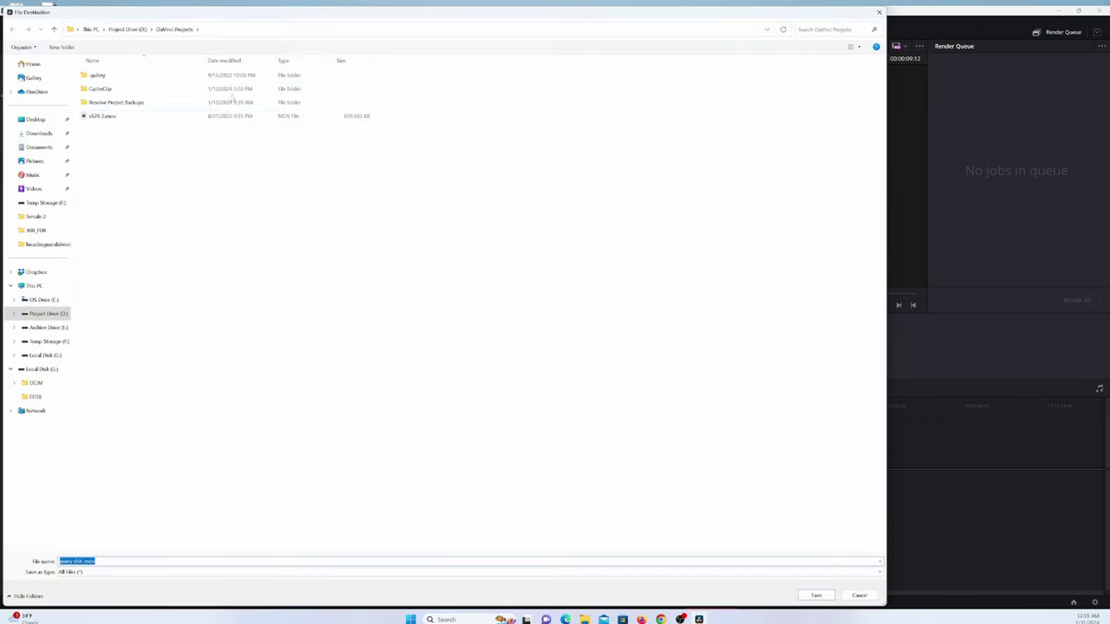
{"action": "left_click", "coordinate": [36, 287]}
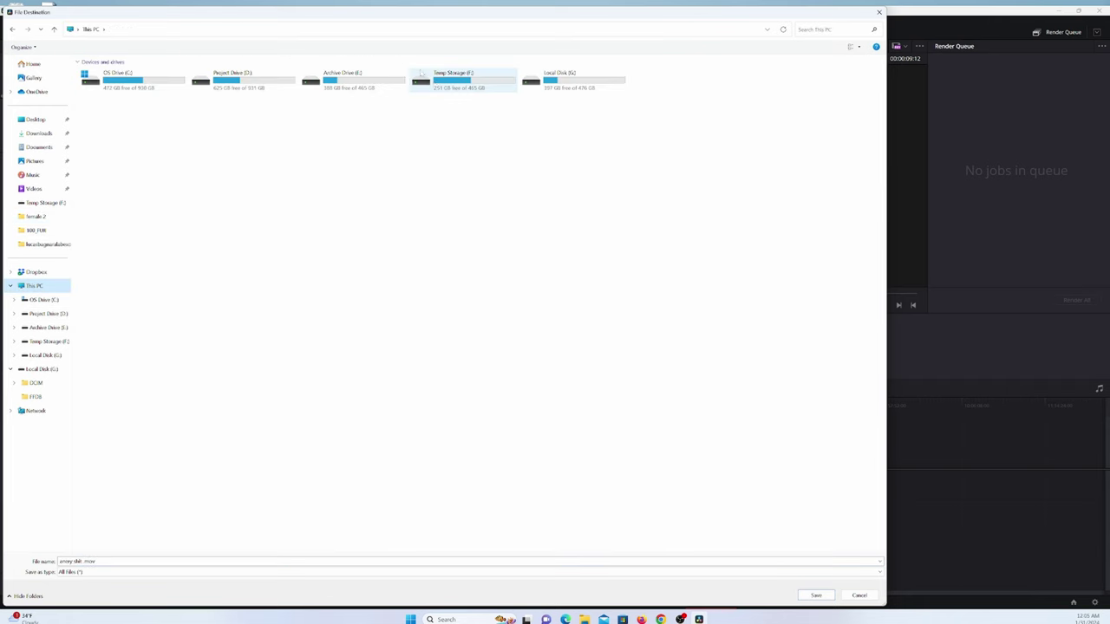
{"action": "double_click", "coordinate": [452, 79]}
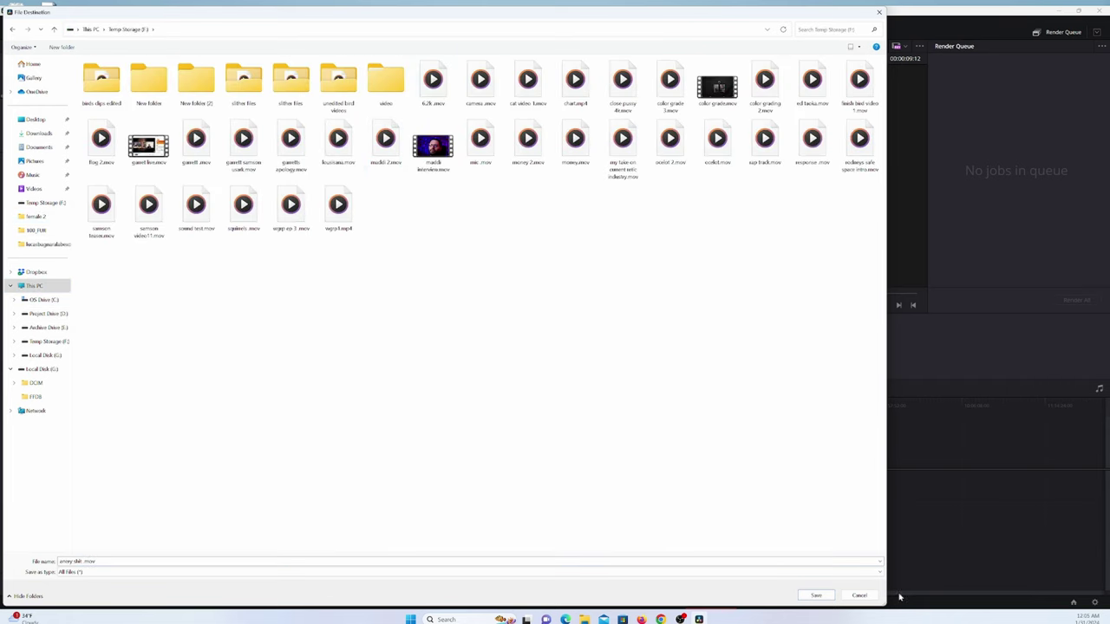
{"action": "left_click", "coordinate": [816, 595]}
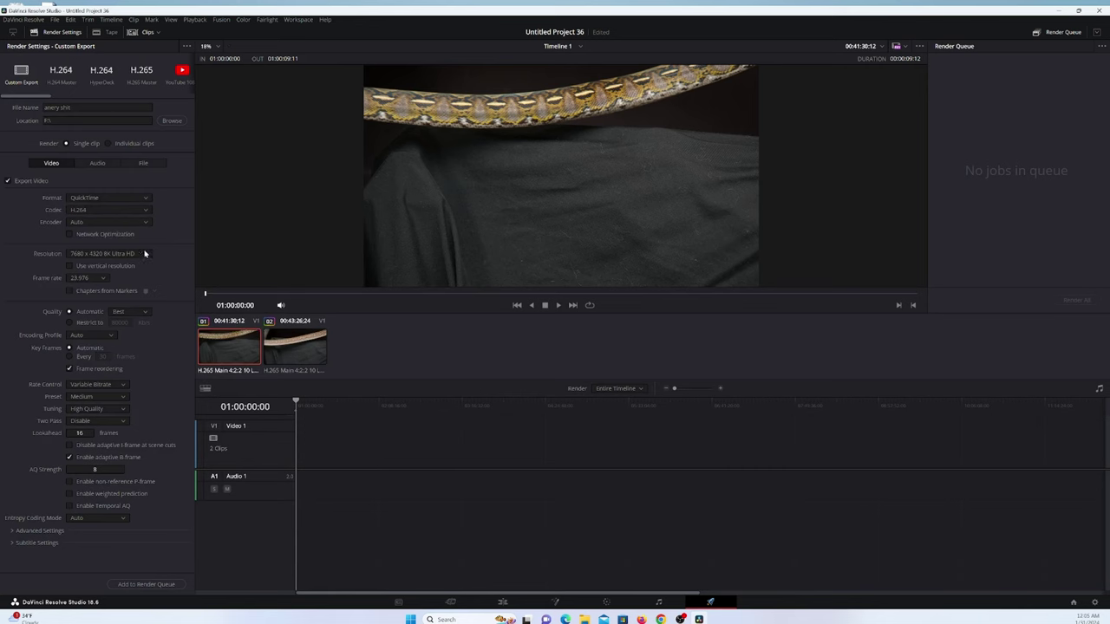
Set the export codec to H.265 and add the timeline to the render queue
{"action": "left_click", "coordinate": [145, 211]}
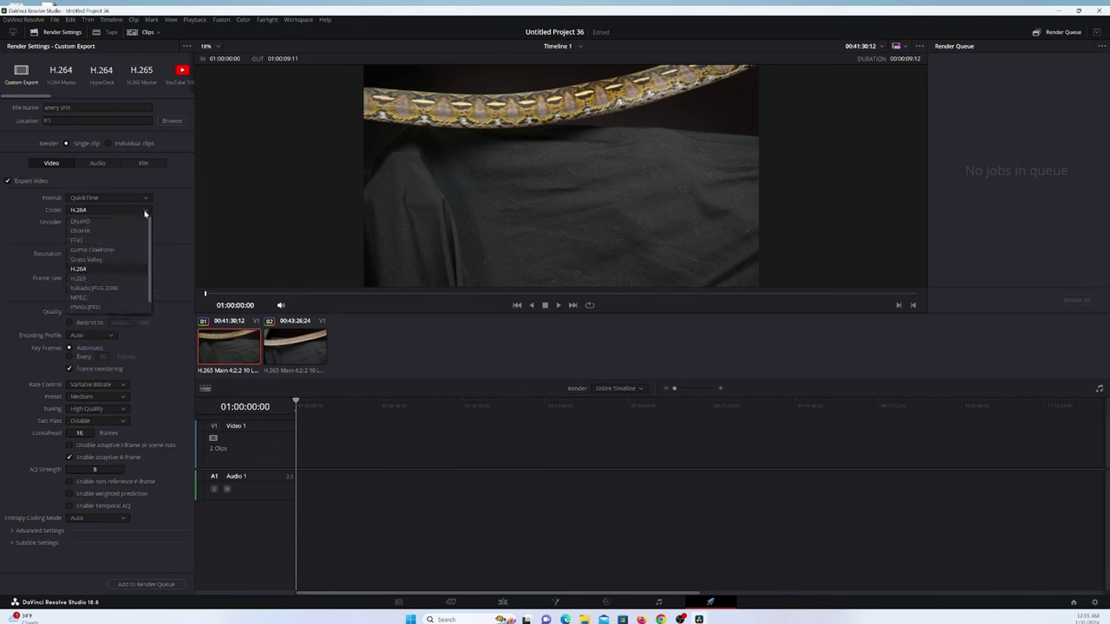
{"action": "left_click", "coordinate": [136, 279]}
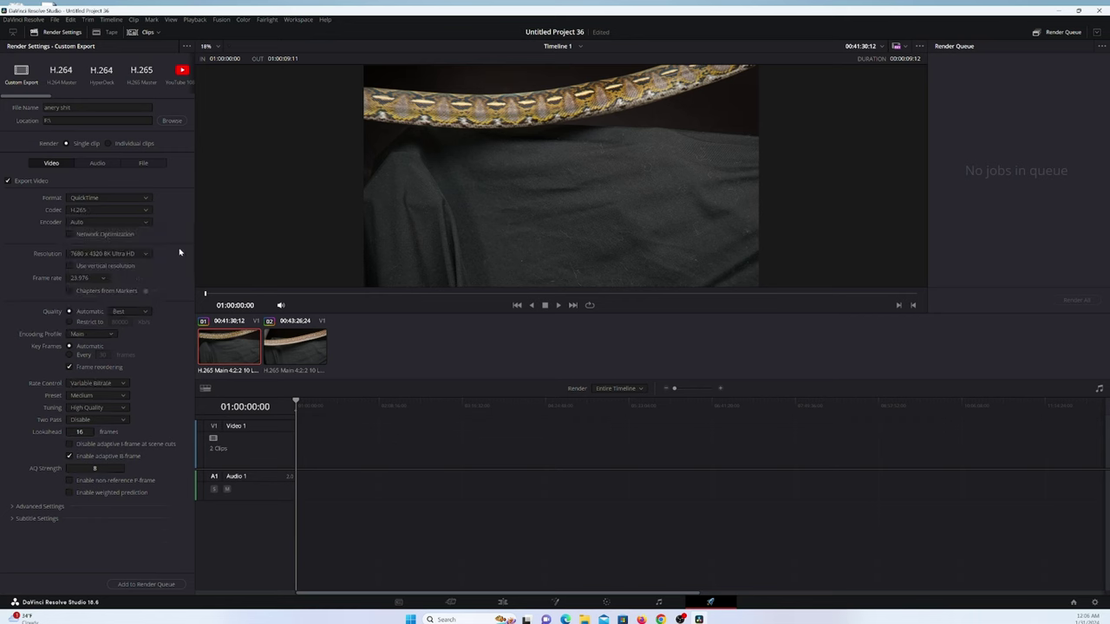
{"action": "left_click", "coordinate": [153, 585]}
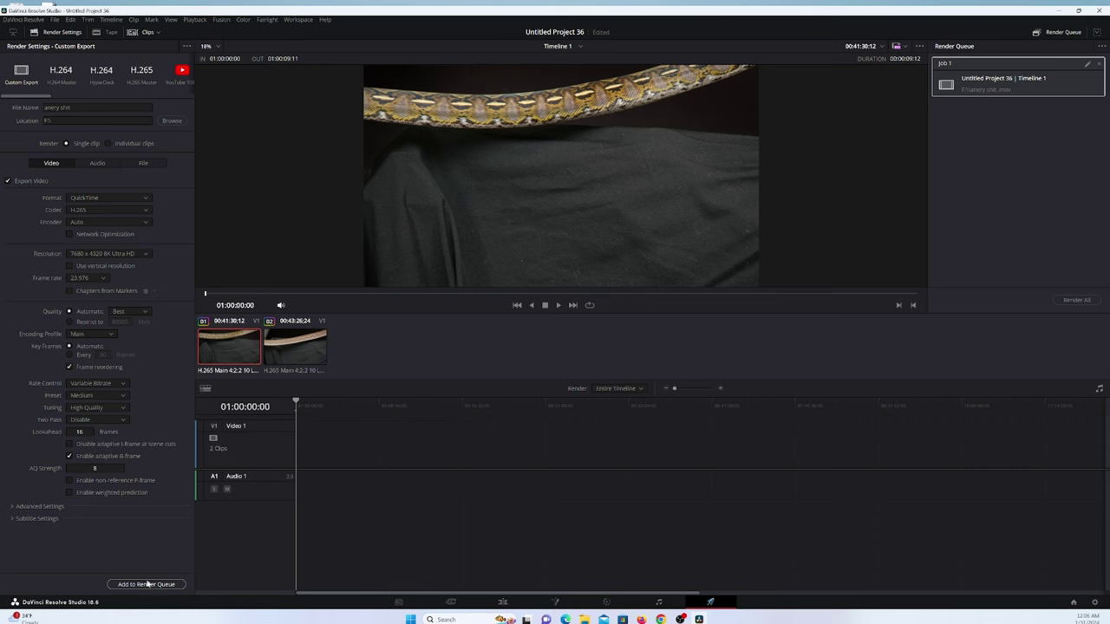
Add a duplicate job to the render queue, remove it again, and render the remaining Job 1
{"action": "left_click", "coordinate": [150, 586]}
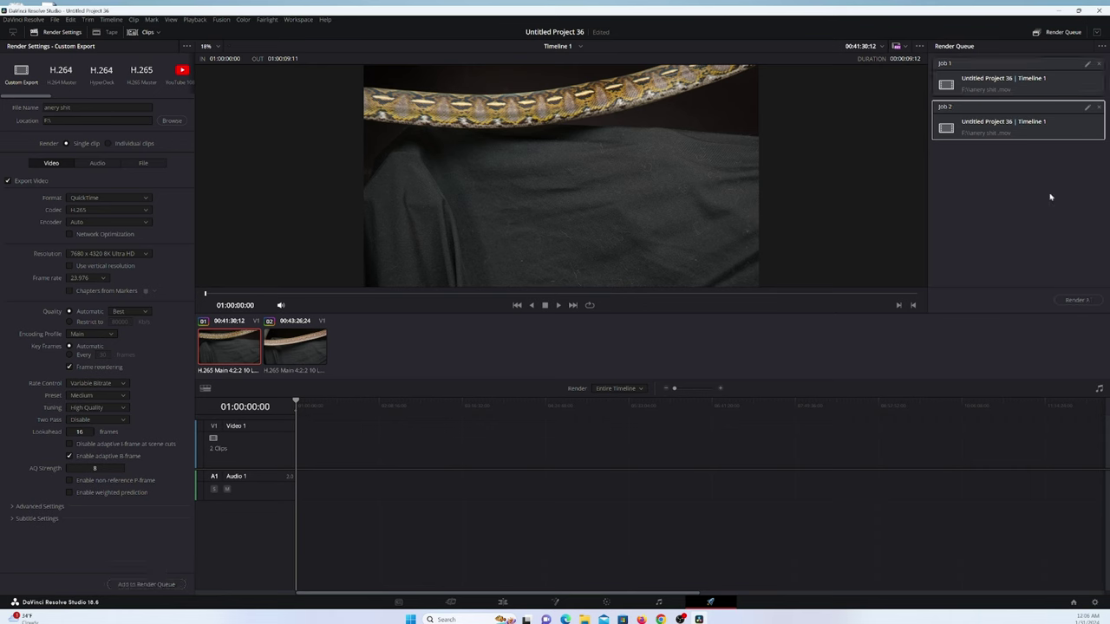
{"action": "left_click", "coordinate": [1098, 107]}
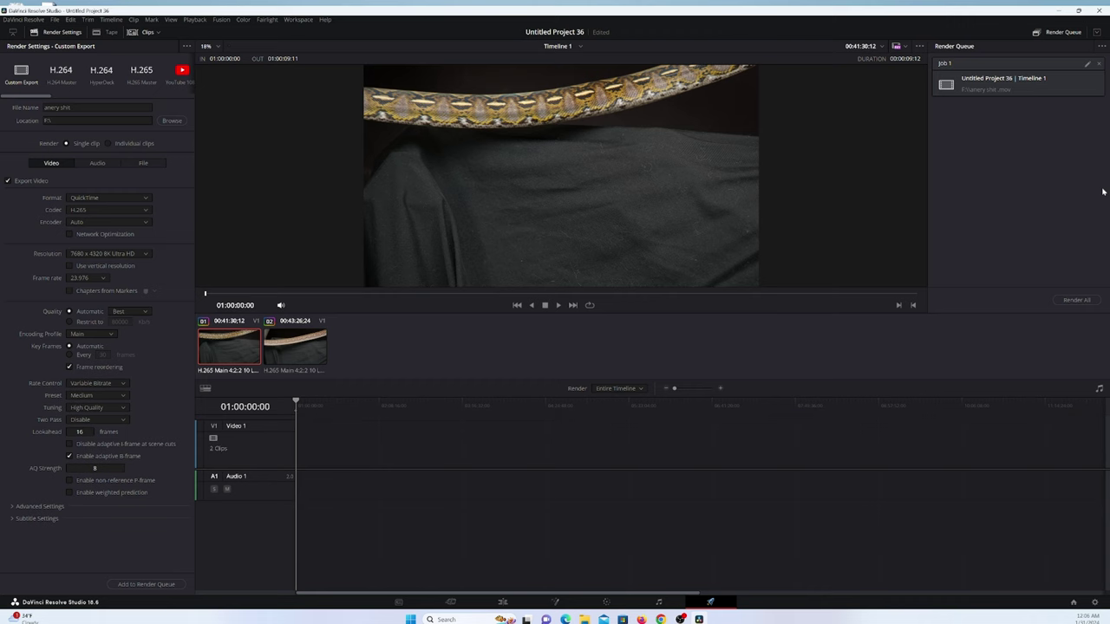
{"action": "left_click", "coordinate": [1075, 300]}
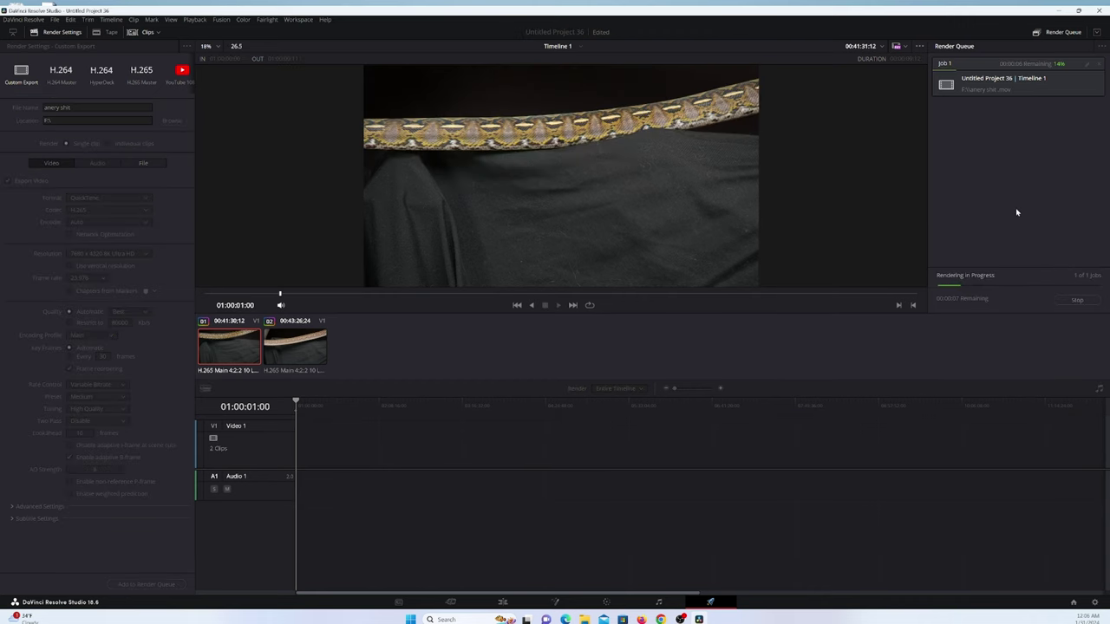